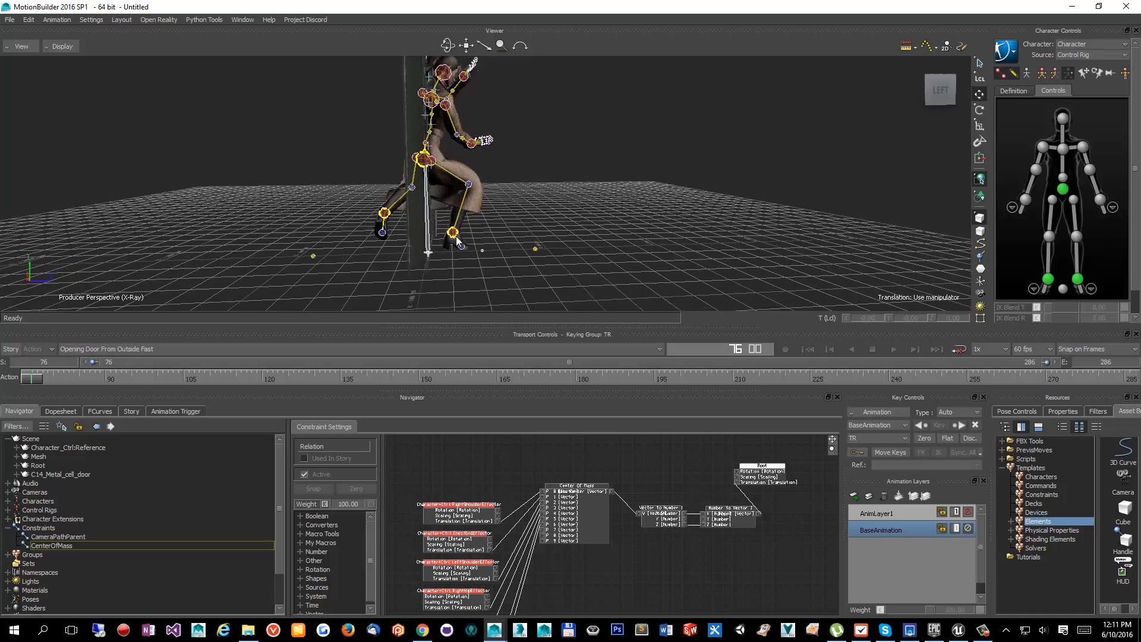
Widen the asset library area and add a Null element to the scene beside the character and cell door
drag(456, 237, 590, 257)
drag(425, 229, 402, 258)
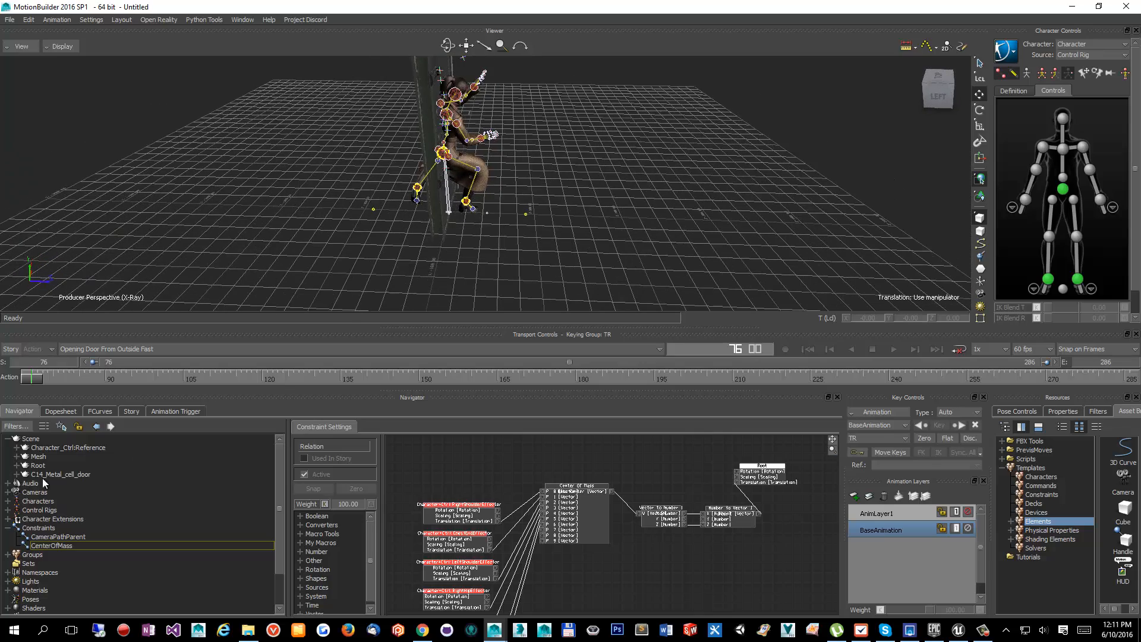
click(67, 474)
drag(384, 260, 387, 233)
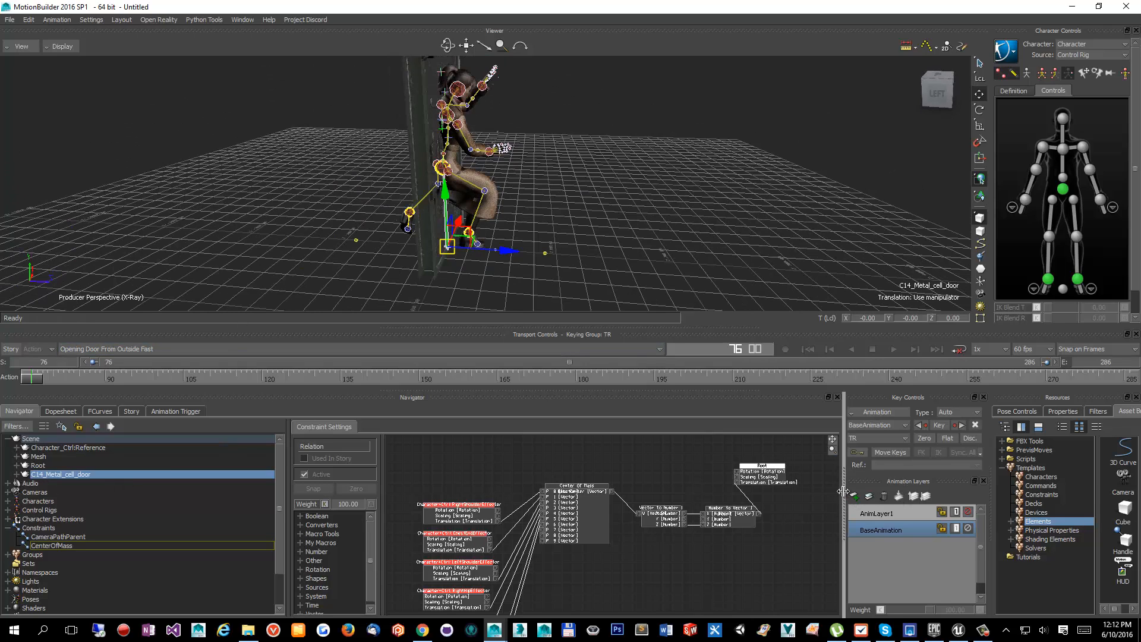
drag(845, 493, 655, 522)
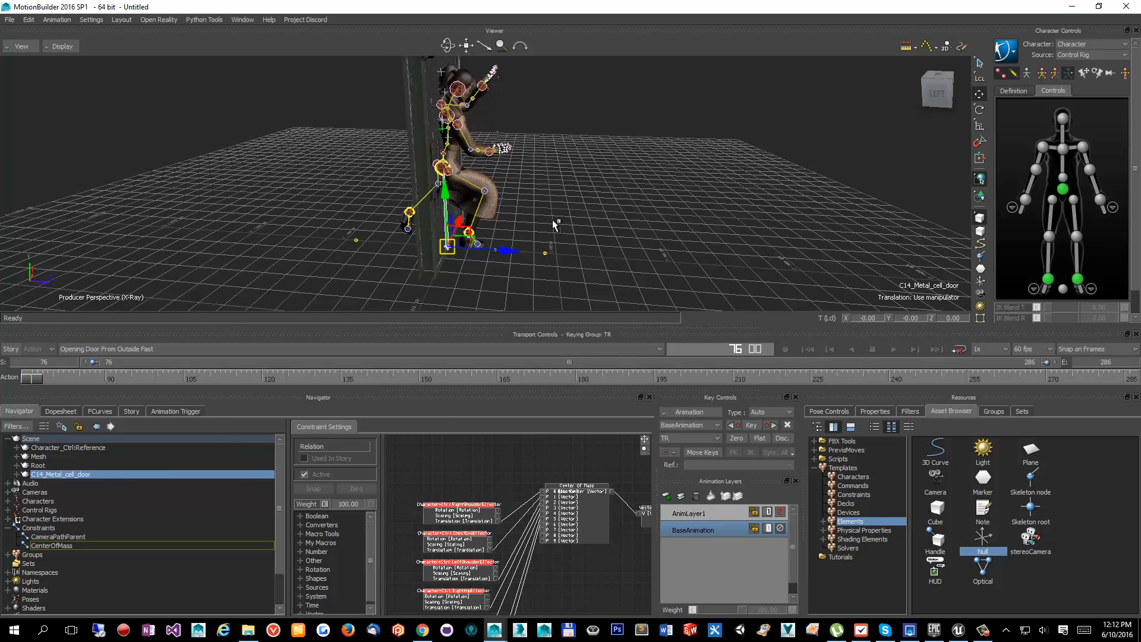
drag(553, 221, 552, 220)
Set the Null's X, Y and Z translation to 0 so it sits at the world origin
double_click(951, 318)
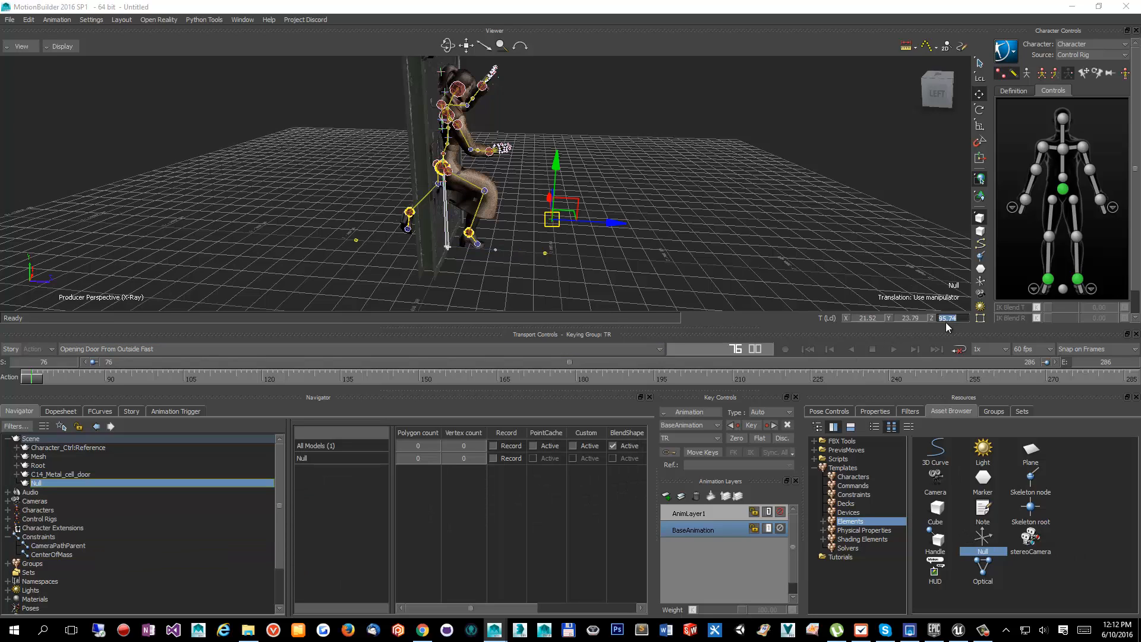
text(0)
key(Return)
double_click(912, 318)
text(0)
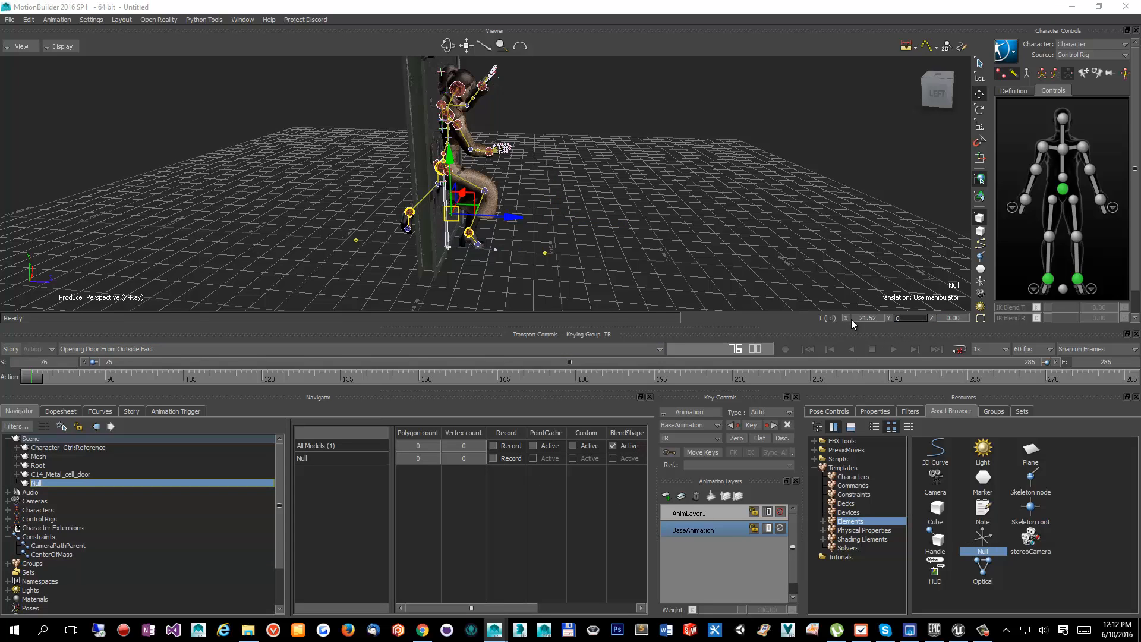
key(Return)
double_click(863, 318)
text(0)
key(Return)
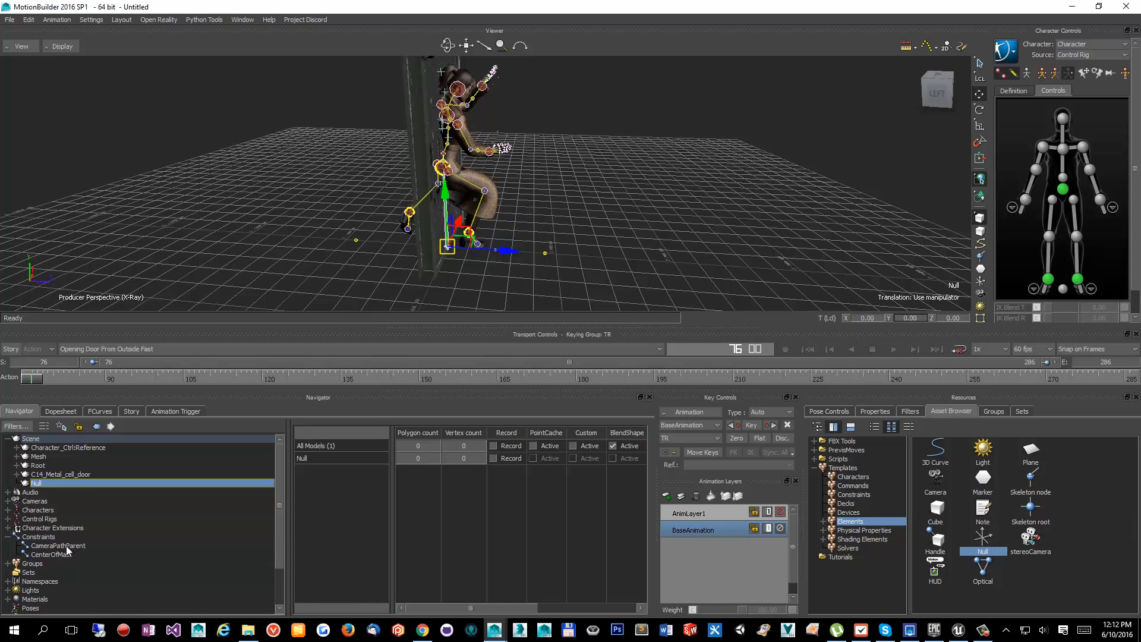
Rename the Null as SceneOffset
right_click(45, 483)
click(90, 569)
text(S)
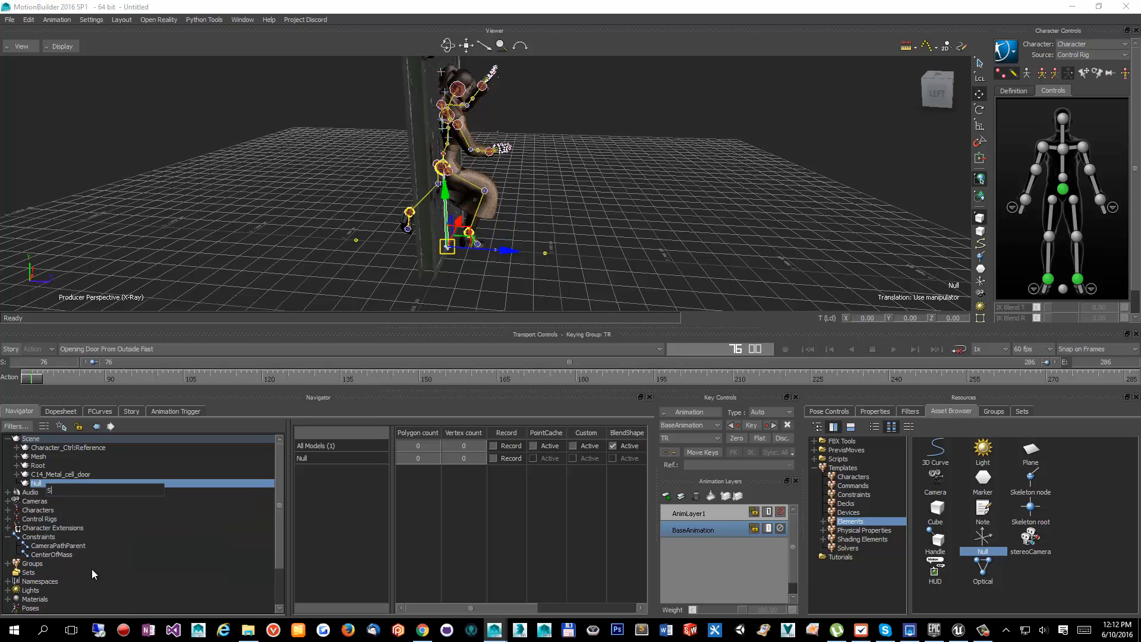
text(ceneOffset)
key(Return)
Duplicate the SceneOffset null and rename the copy as DoorOffset
alt+drag(518, 246, 469, 238)
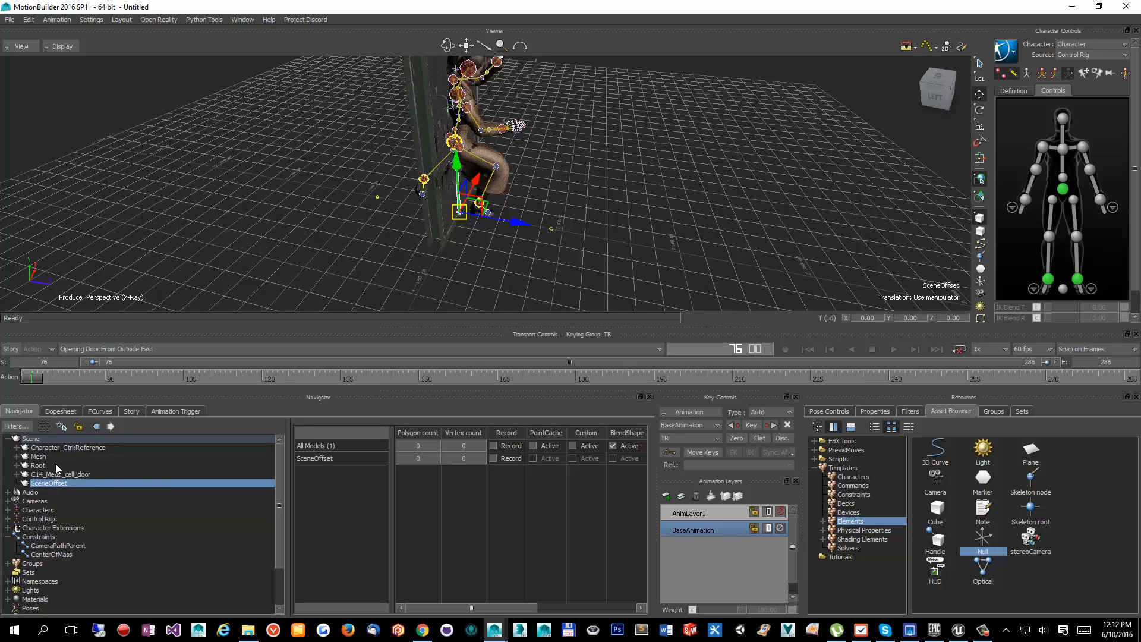
right_click(51, 479)
click(41, 489)
right_click(41, 486)
click(70, 493)
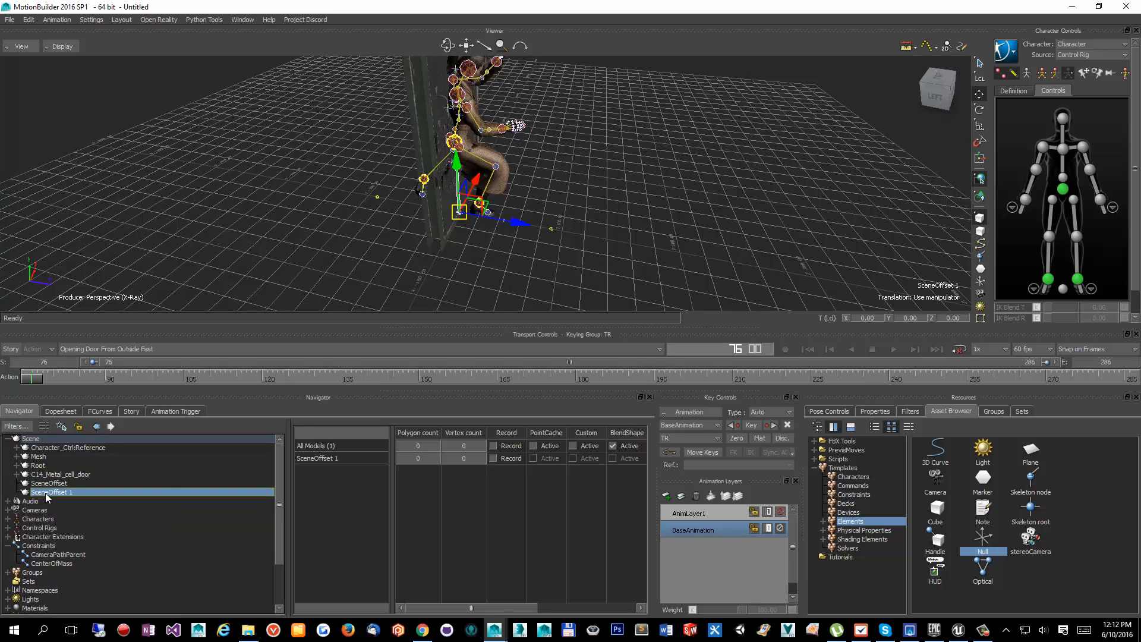
right_click(45, 493)
click(82, 576)
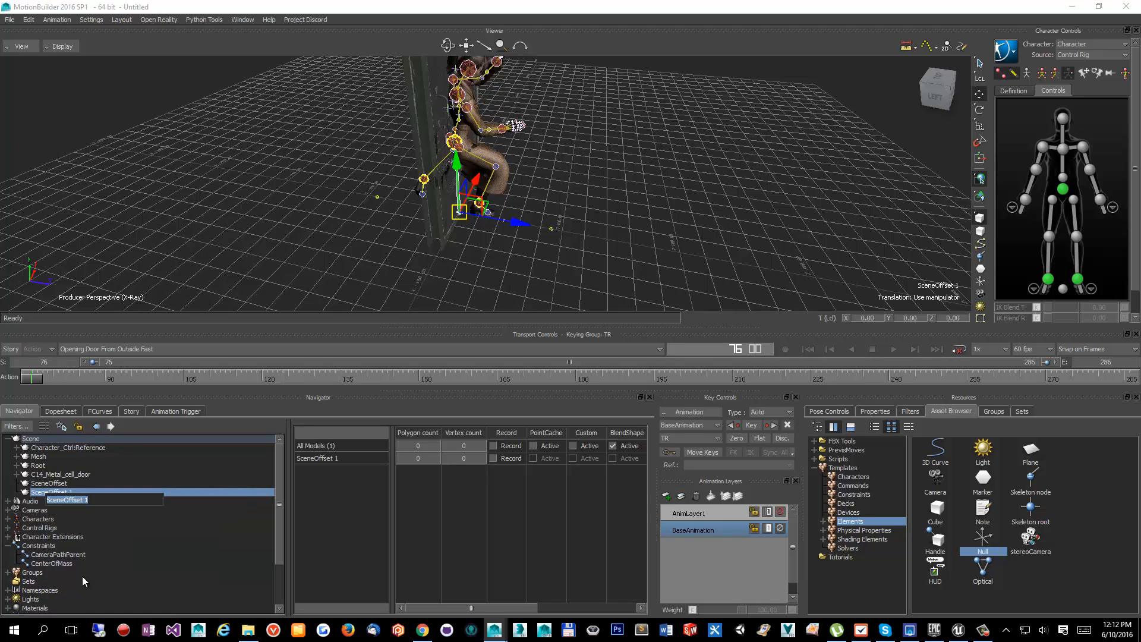
text(DoorOffset)
key(Return)
Parent DoorOffset under SceneOffset and expand the SceneOffset hierarchy
drag(53, 491, 45, 482)
click(75, 472)
click(45, 477)
click(16, 484)
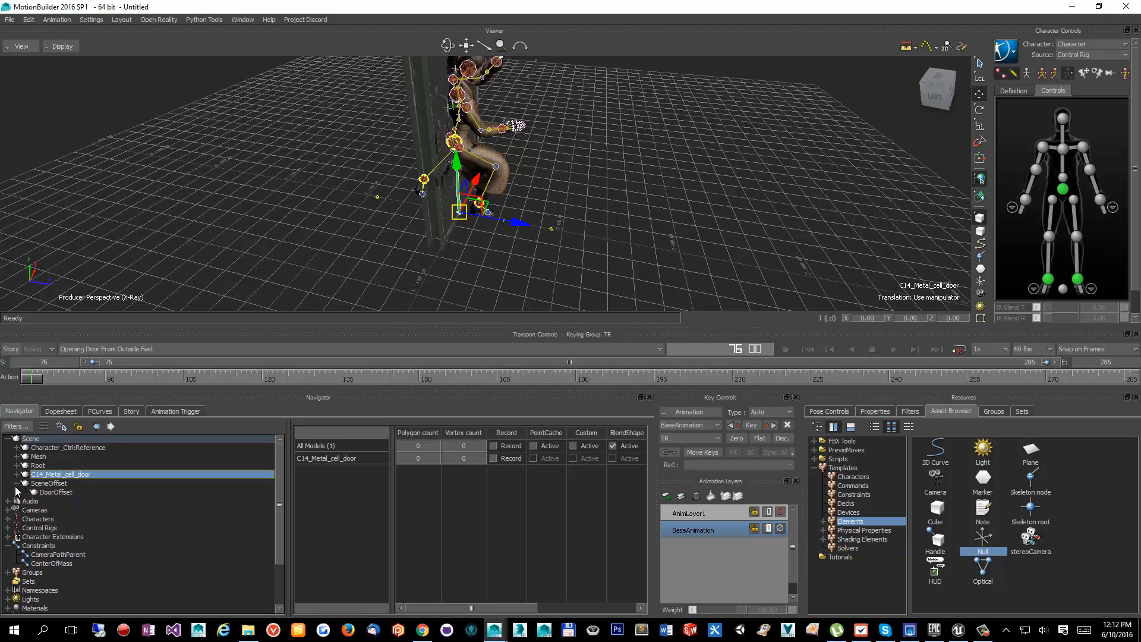
Parent C14_Metal_cell_door under DoorOffset, expand DoorOffset and select the door
drag(57, 477, 57, 492)
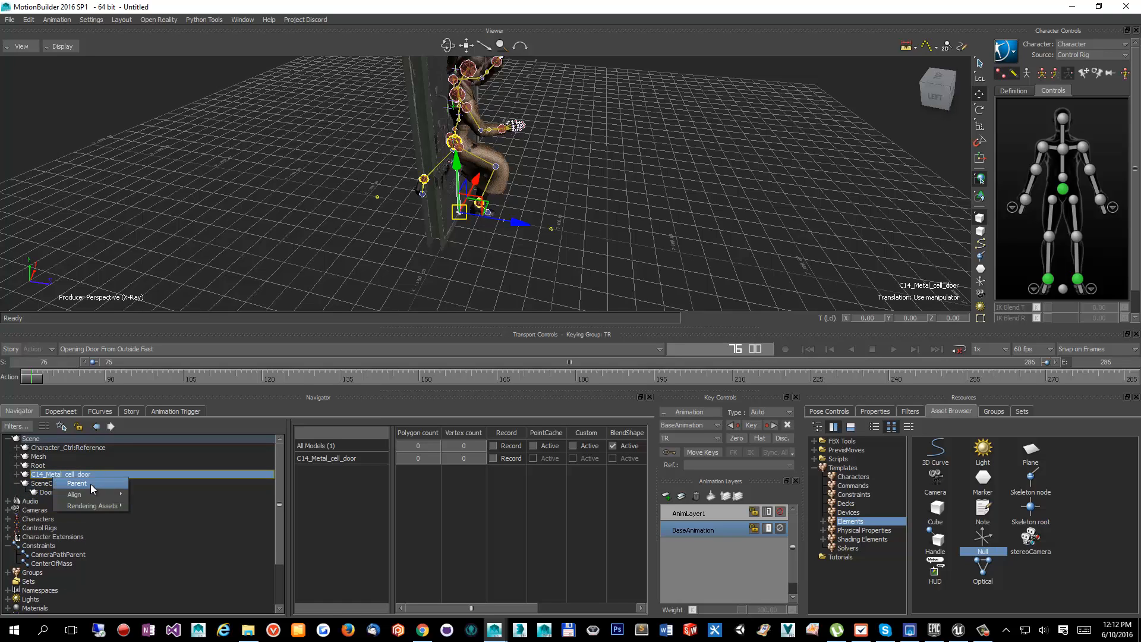
click(89, 494)
click(34, 485)
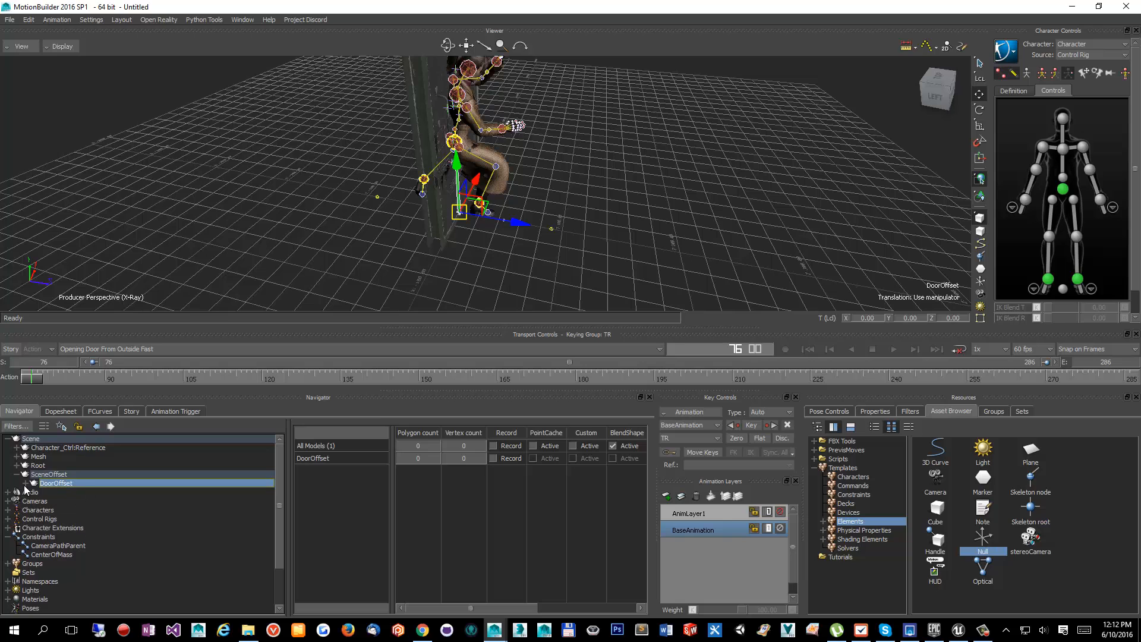
click(25, 484)
click(56, 492)
ctrl+shift+drag(503, 259, 465, 275)
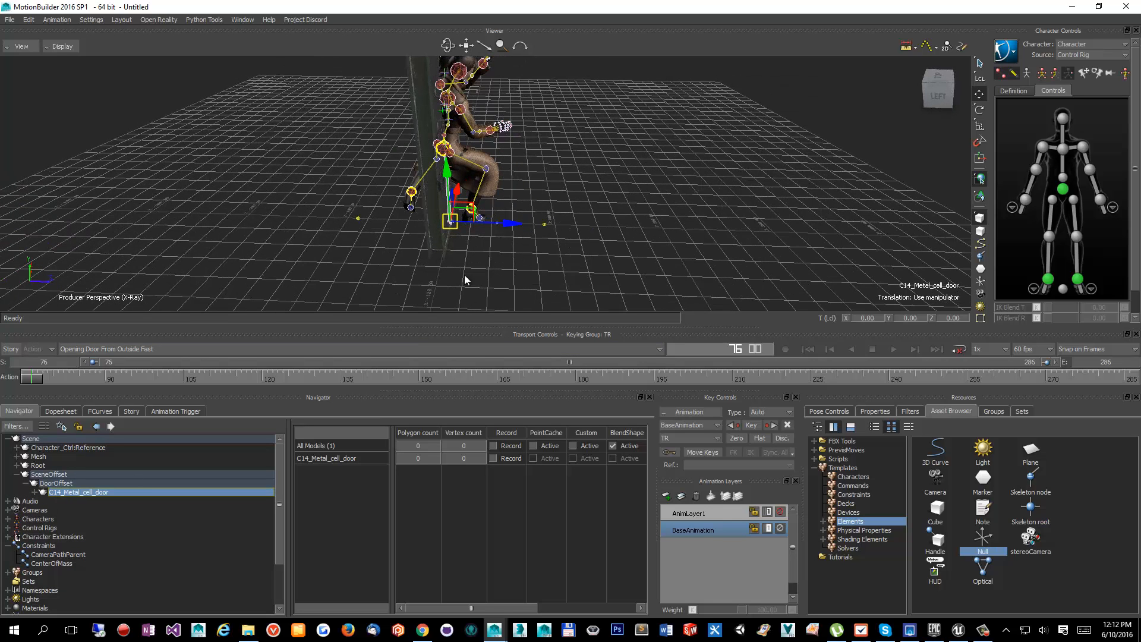
Move SceneOffset to about 80 on Z, set its rotation to 180, 0, 180, and key it at frame 76
click(54, 474)
ctrl+shift+drag(404, 254, 482, 292)
key(e)
double_click(924, 321)
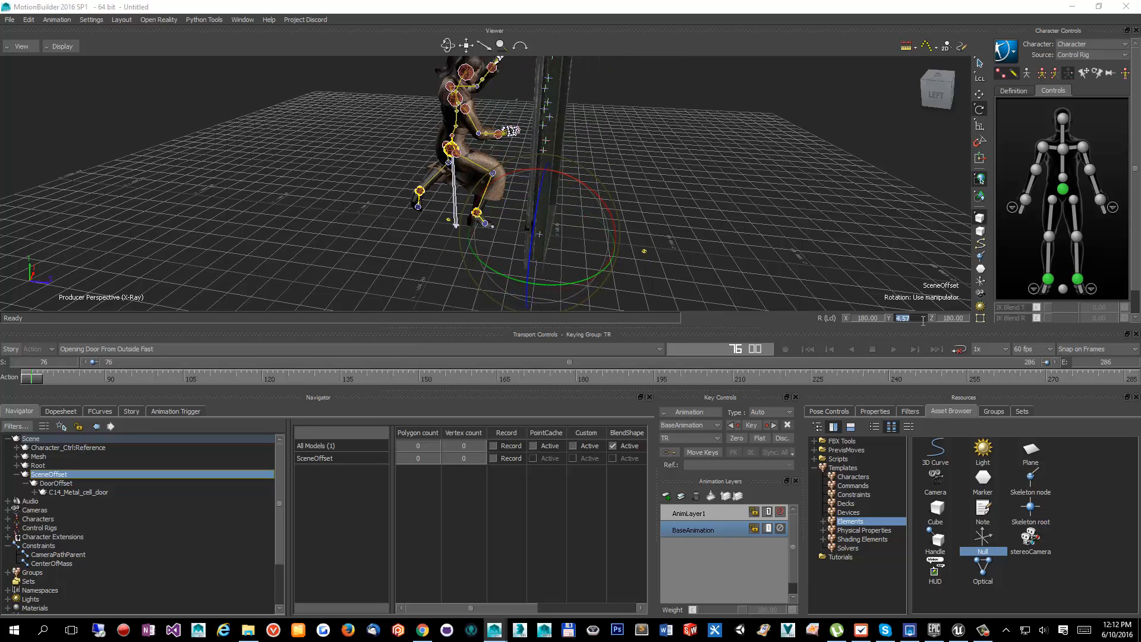
text(0)
key(Return)
alt+drag(505, 167, 542, 170)
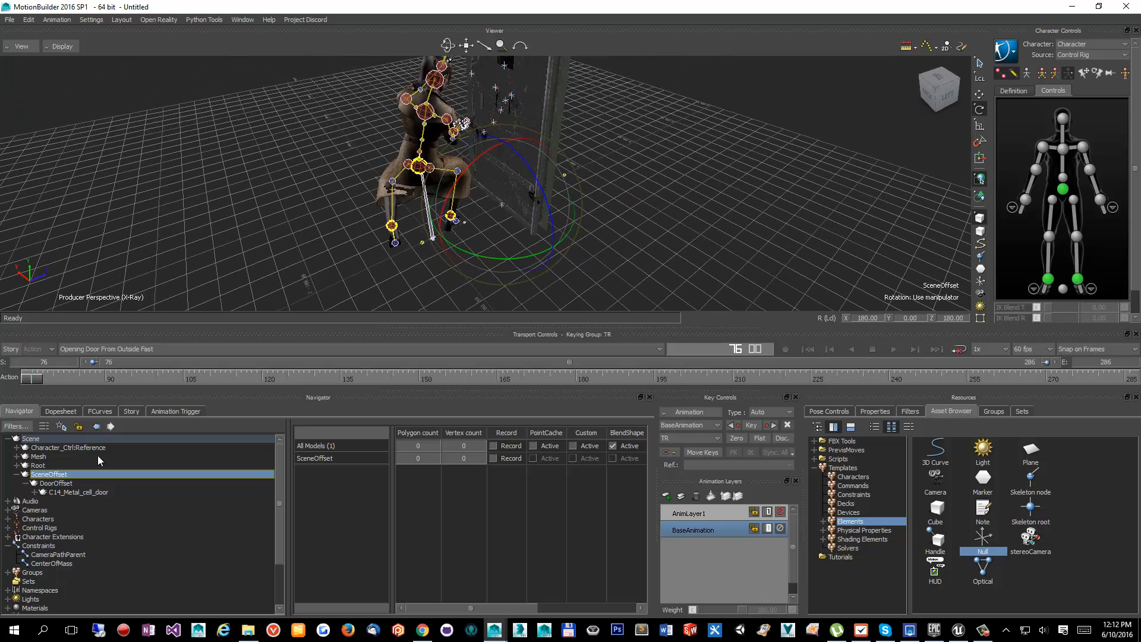
click(751, 425)
Go to about frame 130, move SceneOffset along Z to about 42.8, and key it
drag(39, 379, 323, 385)
alt+drag(324, 229, 301, 163)
key(w)
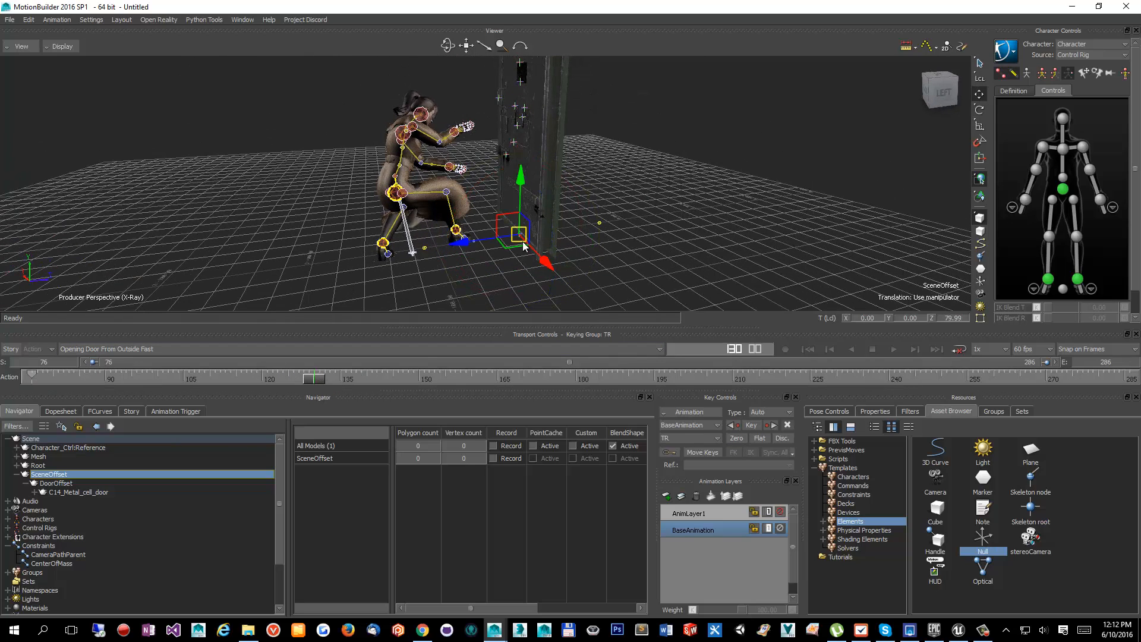
drag(455, 249, 466, 214)
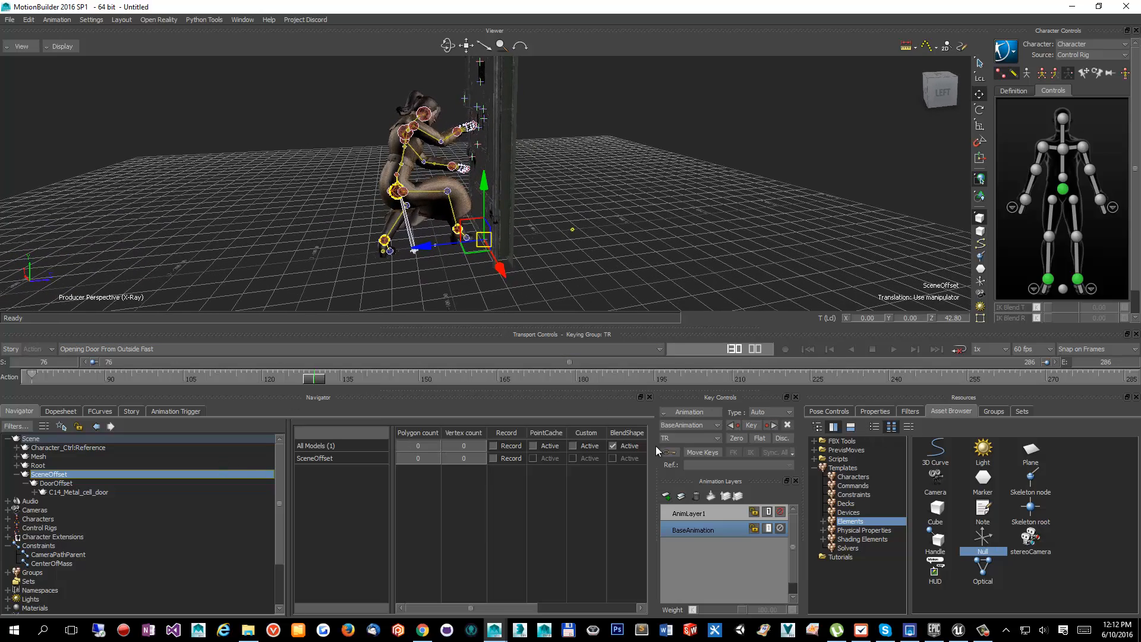
key(k)
At frame 76, move SceneOffset along Z to about 48.87 and key it
click(32, 379)
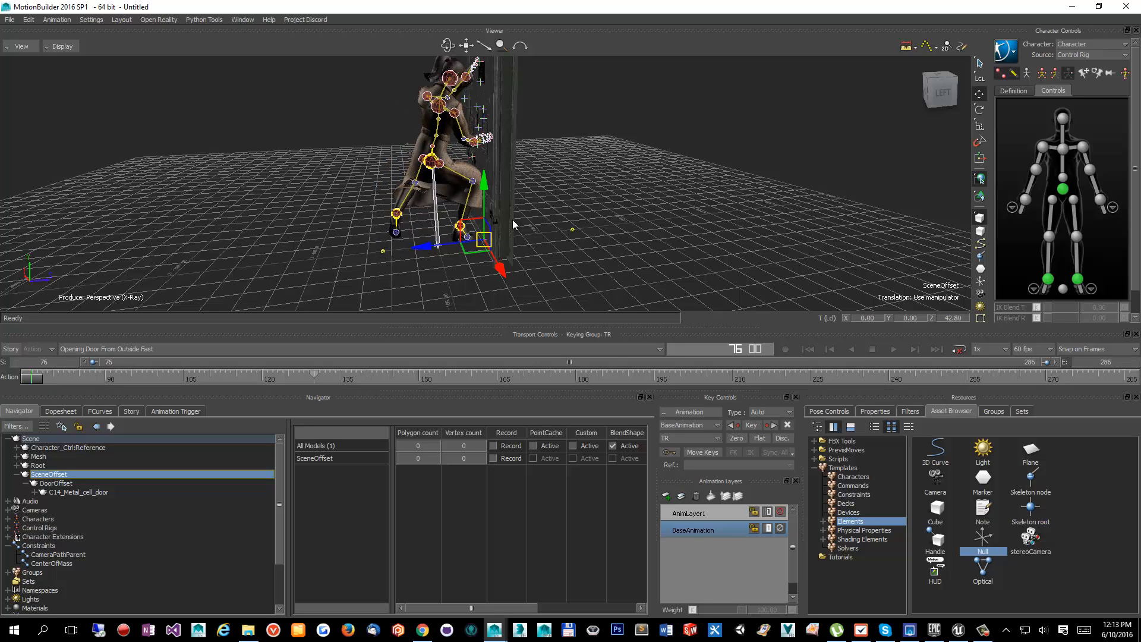
alt+drag(582, 188, 586, 174)
drag(427, 253, 434, 249)
key(k)
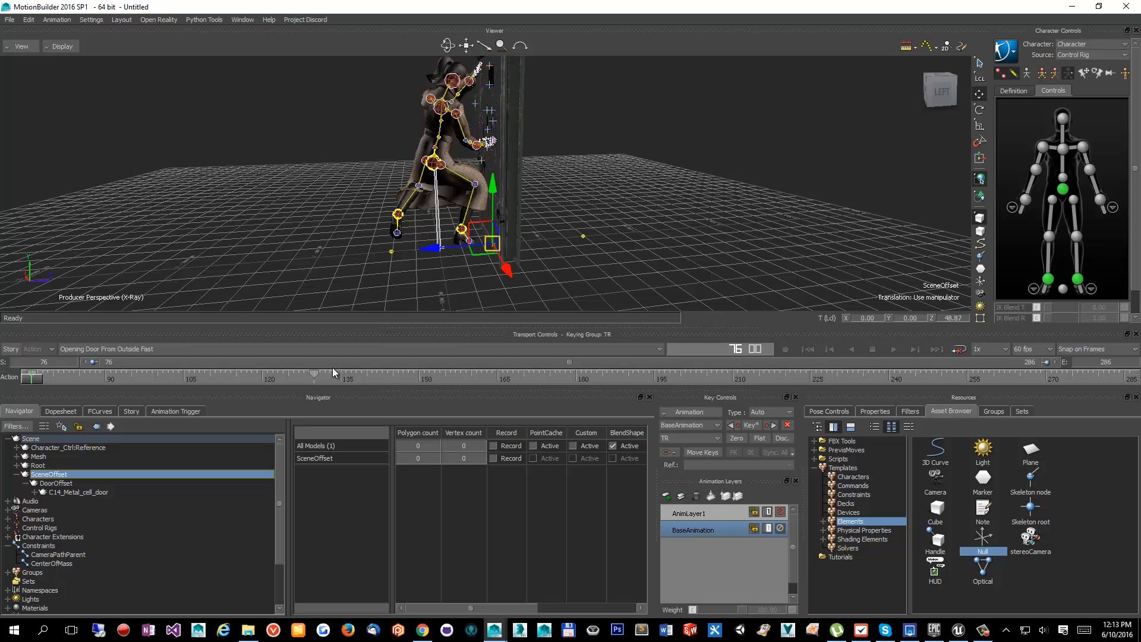
mouse_move(29, 381)
mouse_down()
mouse_move(675, 379)
mouse_move(15, 391)
mouse_up()
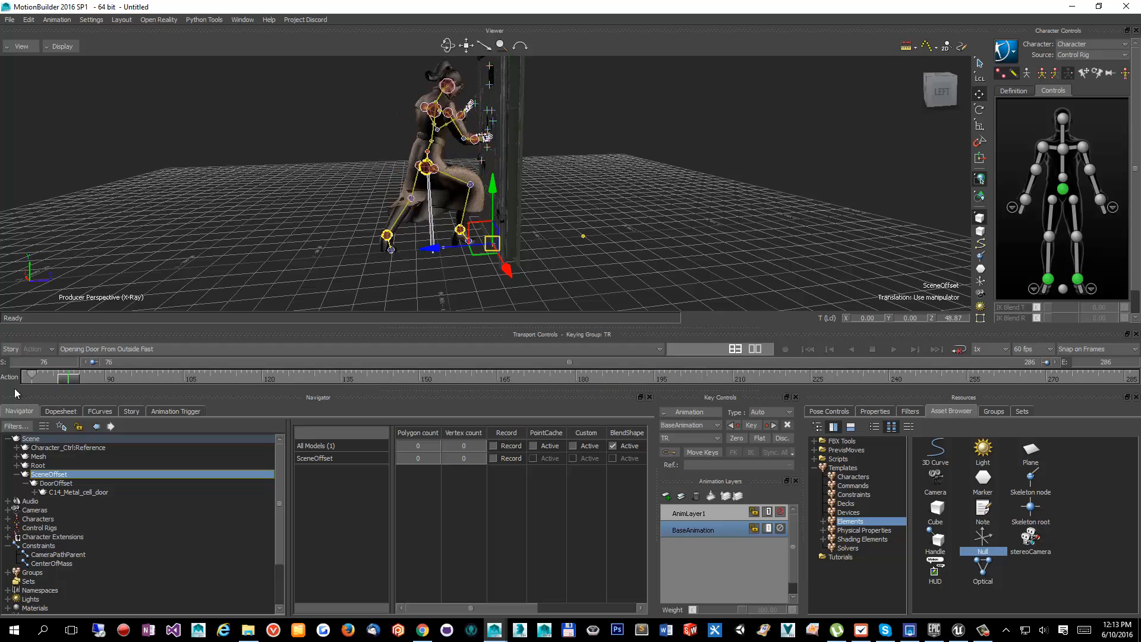
Key the door's Hinge closed at frame 76 and rotated open to about -78.45 degrees on Y at frame 228
shift+drag(555, 217, 494, 140)
click(484, 151)
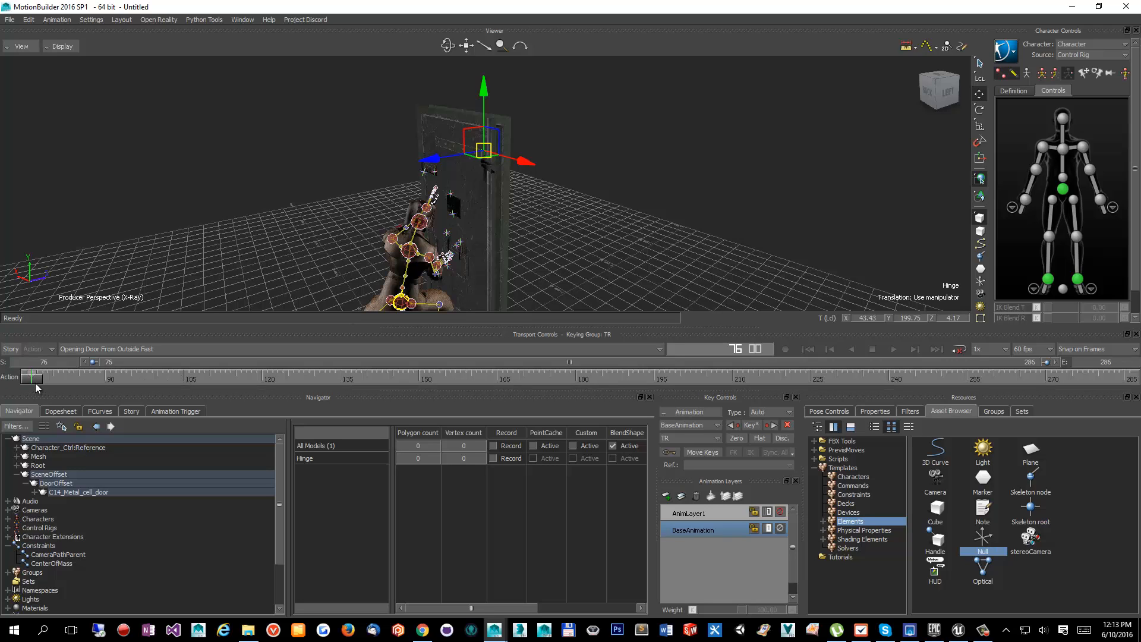
drag(34, 382, 824, 381)
key(r)
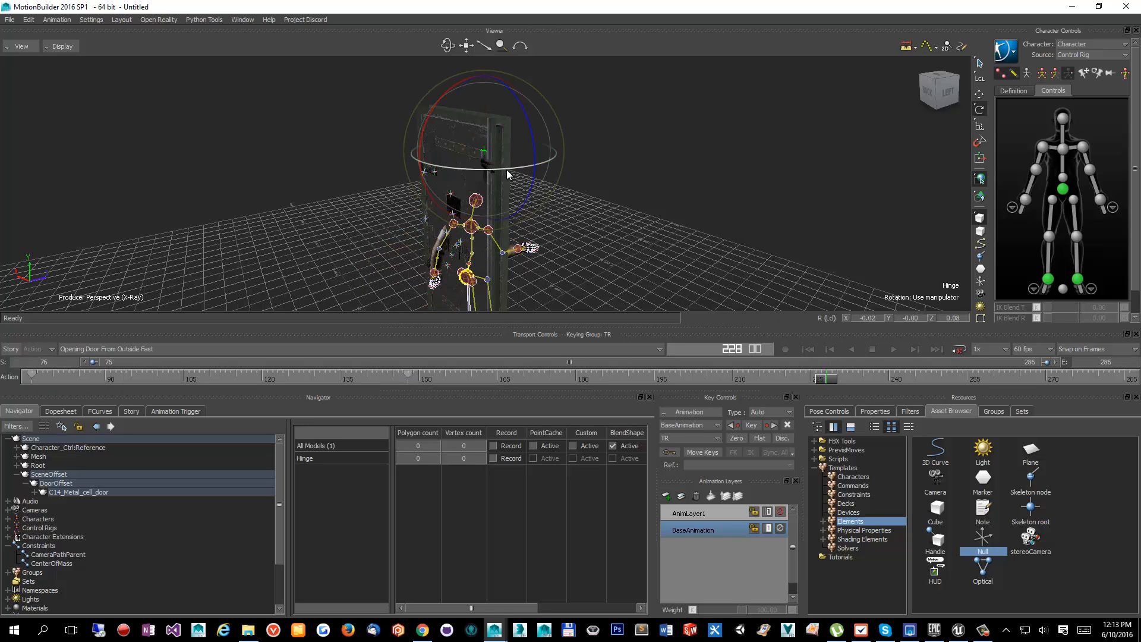
drag(538, 158, 549, 257)
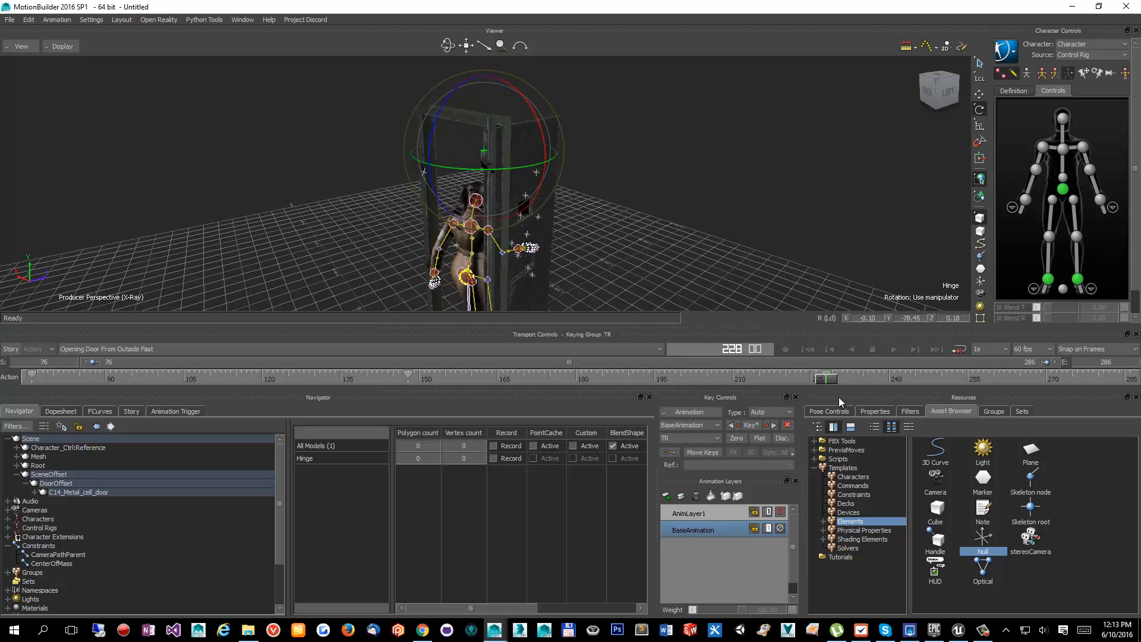
drag(830, 383, 29, 389)
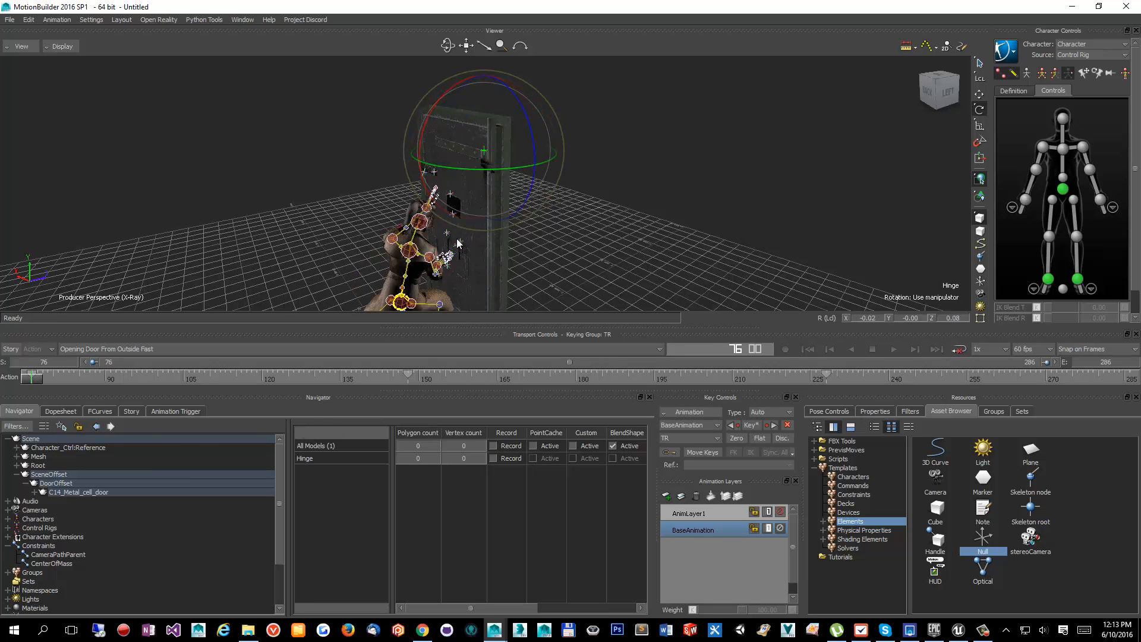
Examine the character's contact with the opening door from several angles while scrubbing the animation, and return to the first frame
ctrl+shift+drag(485, 245, 459, 259)
shift+drag(459, 259, 450, 227)
click(448, 229)
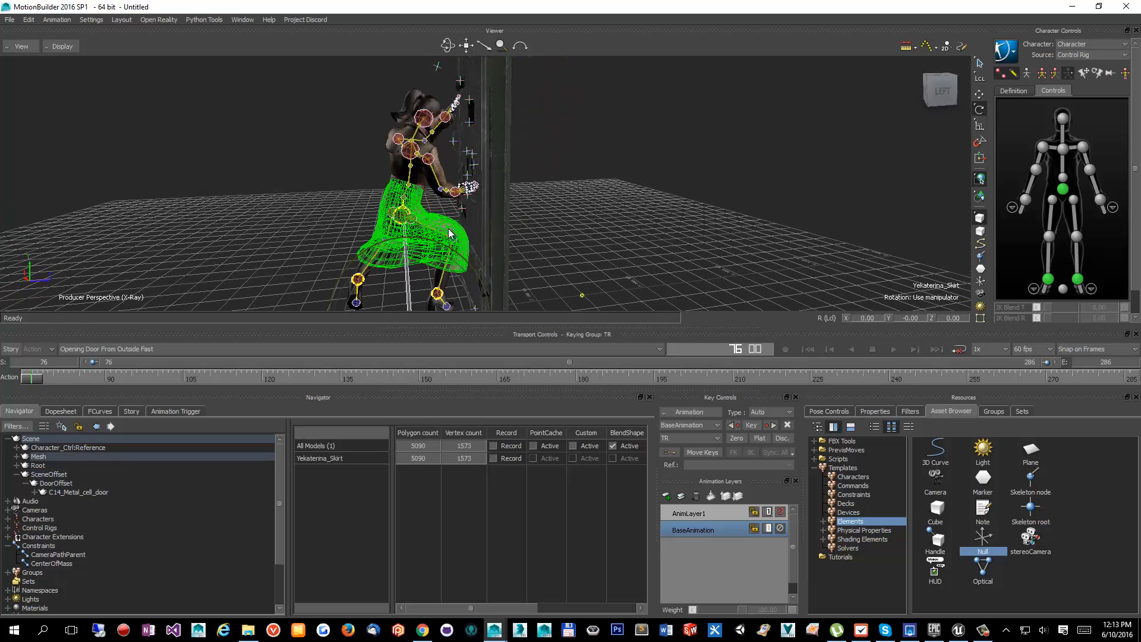
click(173, 153)
ctrl+shift+drag(231, 164, 240, 216)
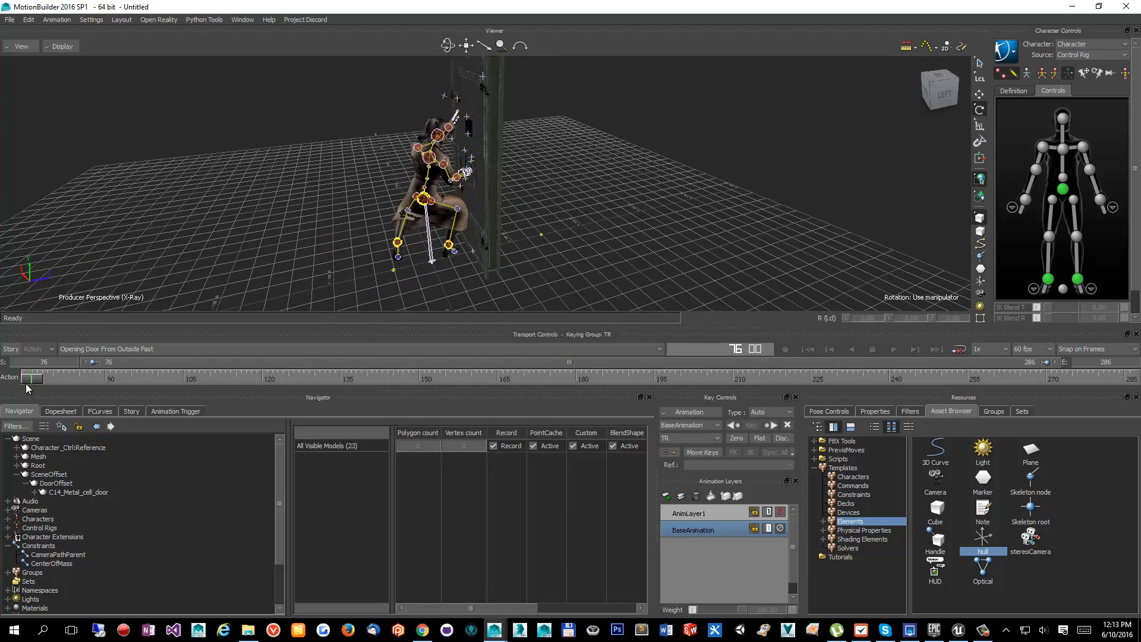
mouse_move(27, 381)
mouse_down()
mouse_move(228, 379)
mouse_move(28, 386)
mouse_up()
ctrl+shift+drag(376, 195, 416, 215)
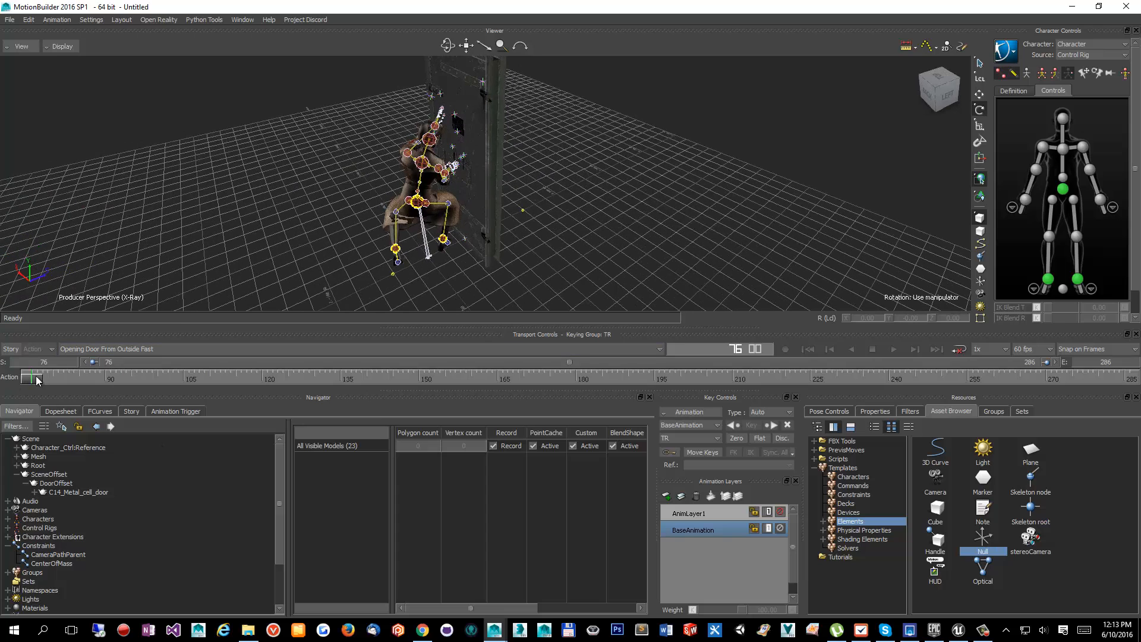
drag(43, 381, 380, 377)
click(809, 350)
ctrl+shift+drag(511, 200, 434, 155)
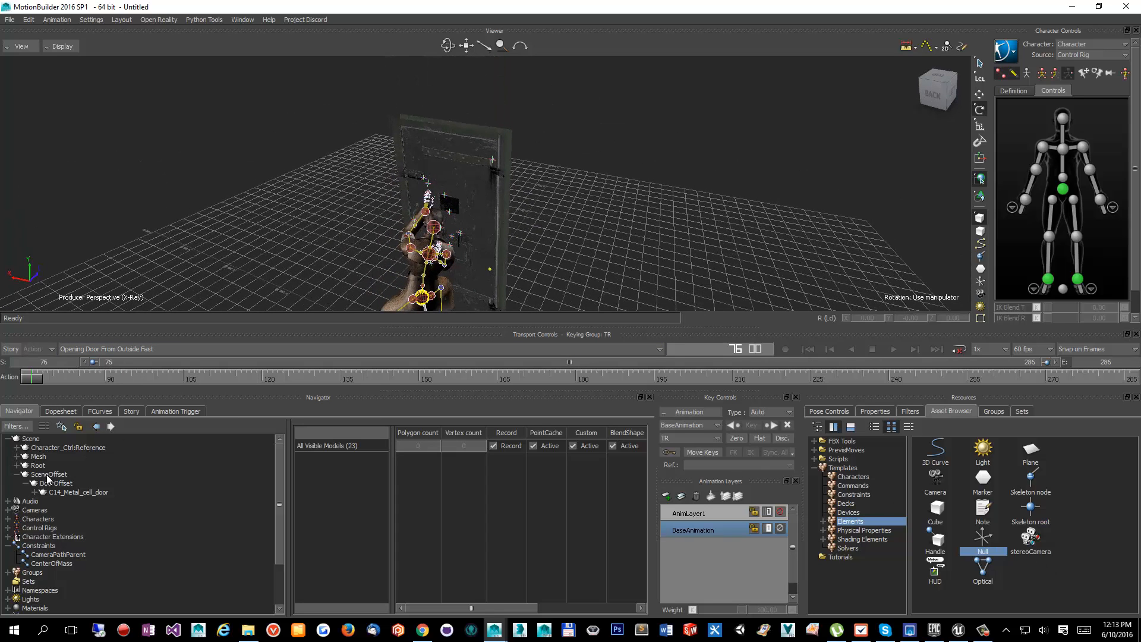
Select C14_Metal_cell_door and compare its translation axes in the global and local reference modes
click(54, 491)
key(t)
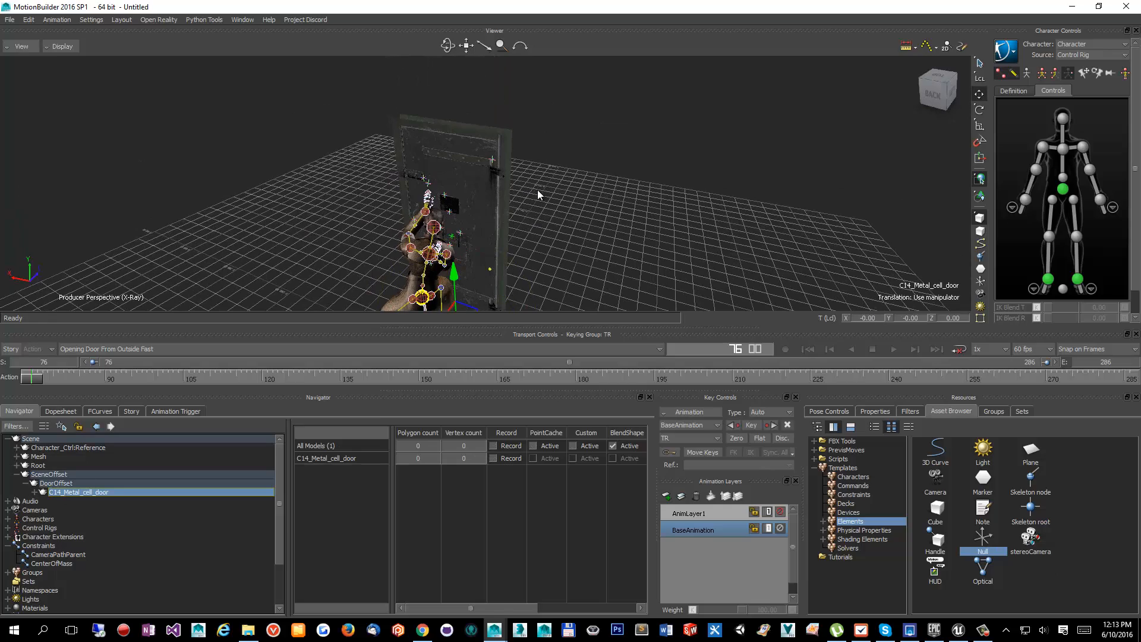
ctrl+shift+drag(538, 191, 669, 293)
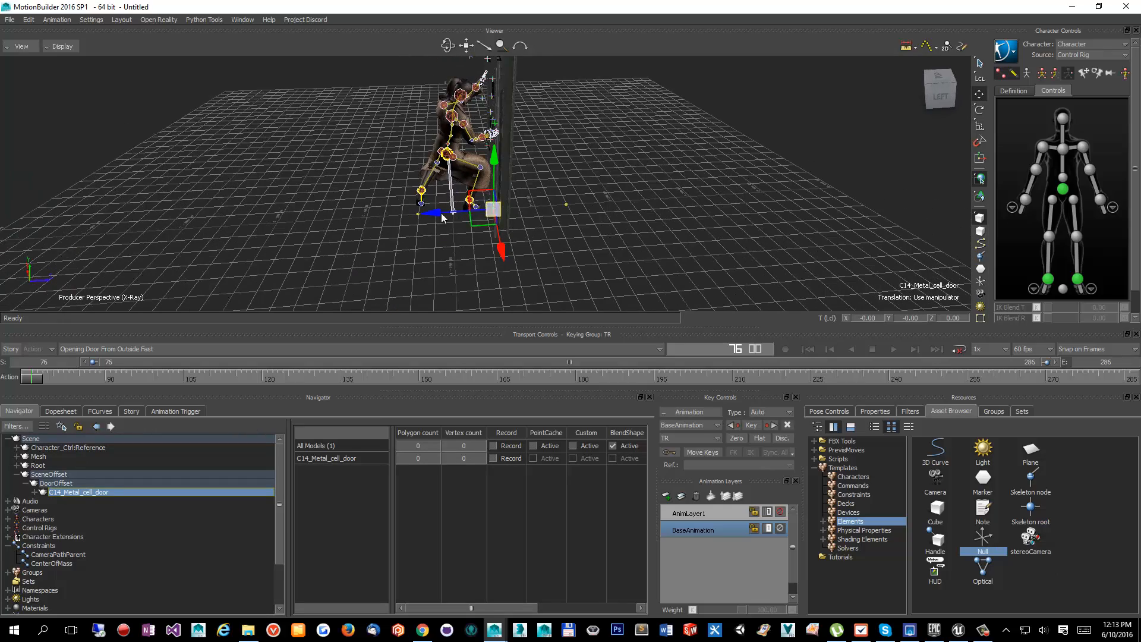
ctrl+shift+drag(424, 230, 473, 236)
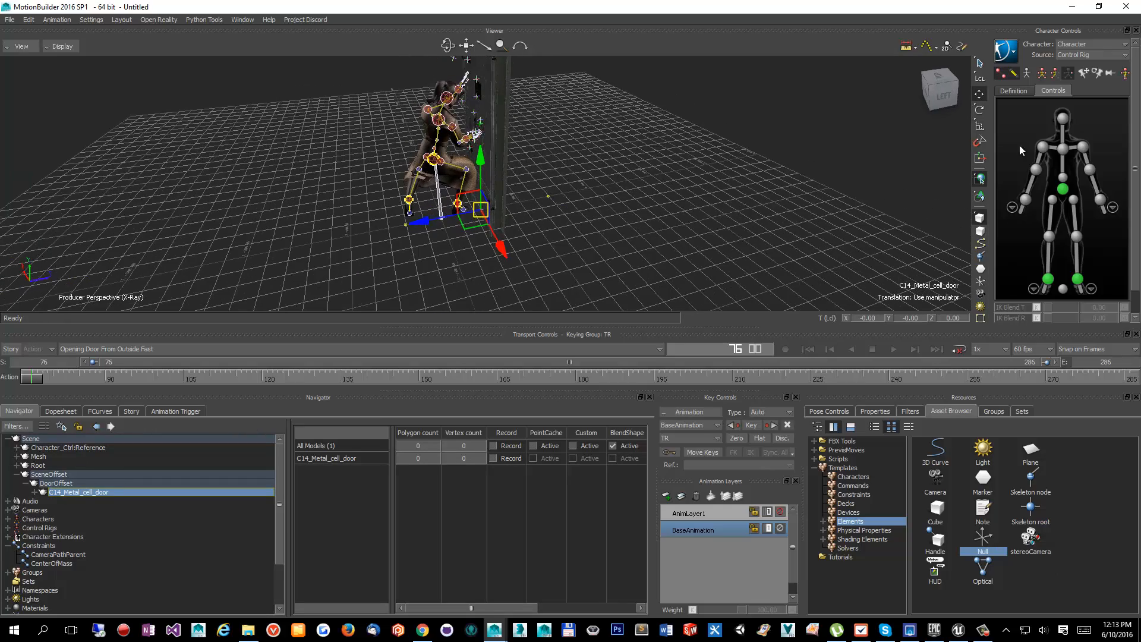
click(981, 79)
click(998, 78)
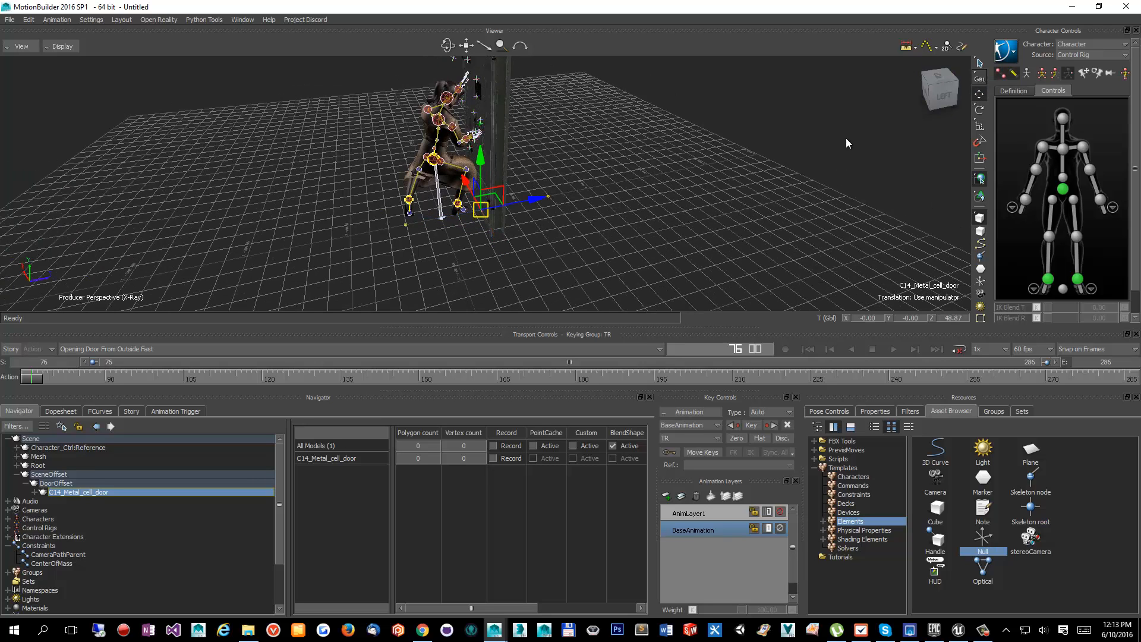
click(981, 77)
click(990, 87)
Key C14_Metal_cell_door's translation and rotation at frame 76
ctrl+shift+drag(455, 221, 390, 224)
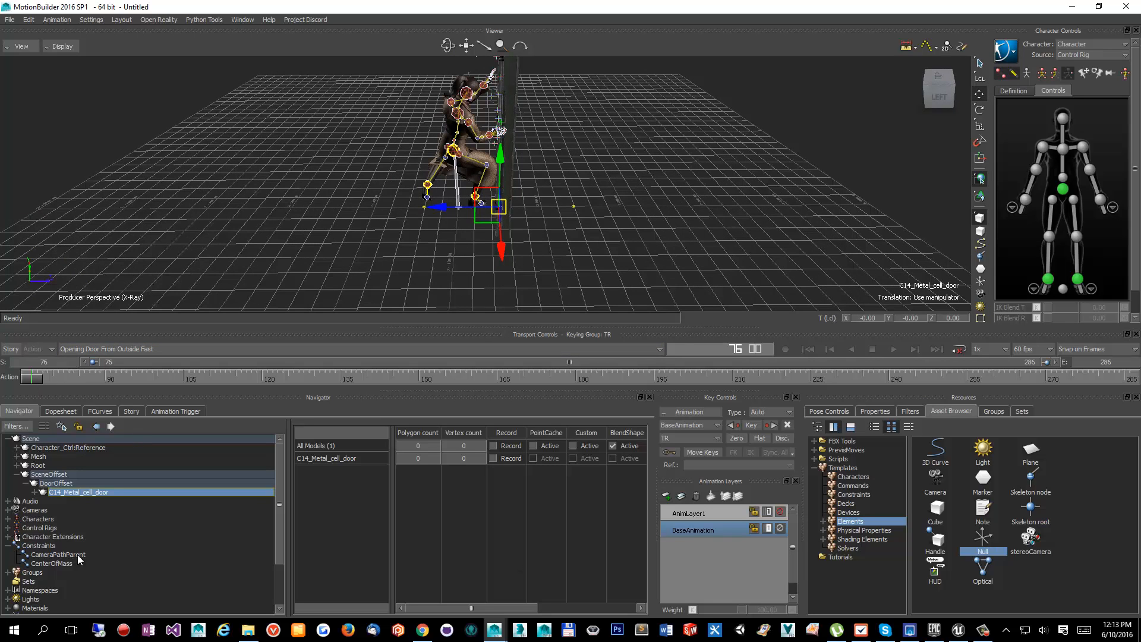
click(754, 427)
ctrl+shift+drag(333, 245, 352, 245)
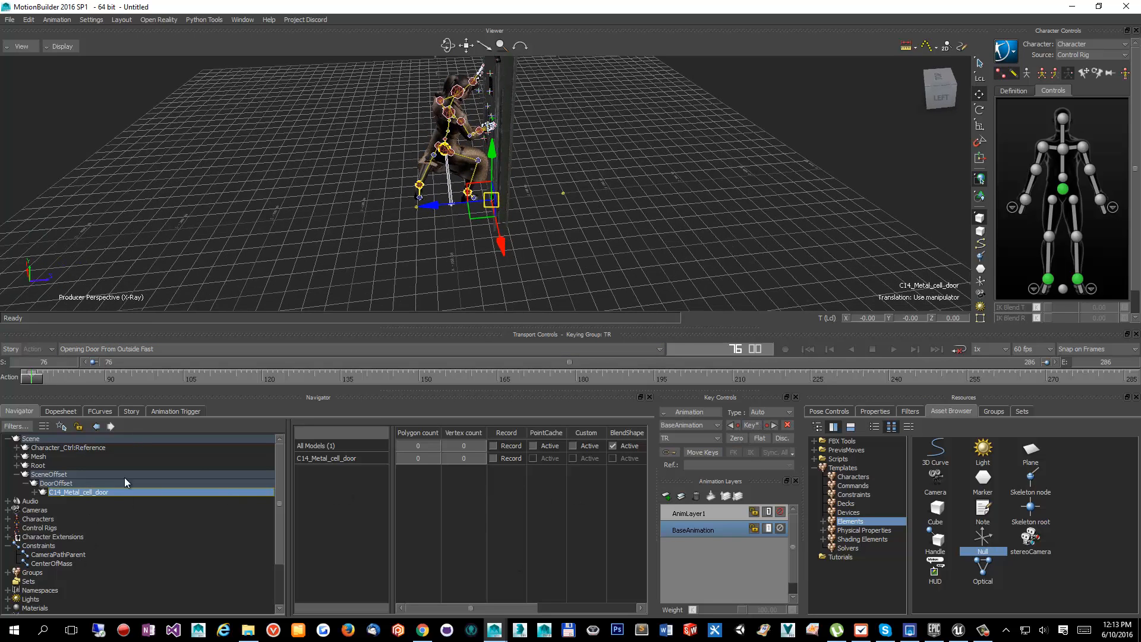
Inspect the C14_Metal_cell_door translation key at frame 76 in the FCurves editor
click(99, 411)
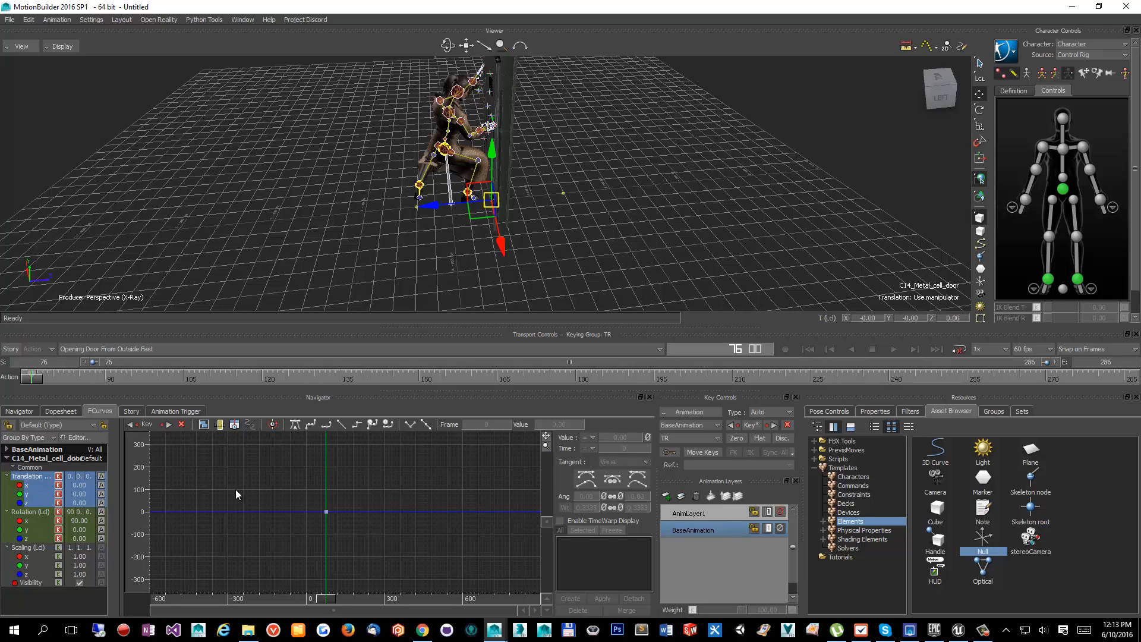
drag(390, 485, 249, 559)
ctrl+shift+drag(217, 248, 452, 294)
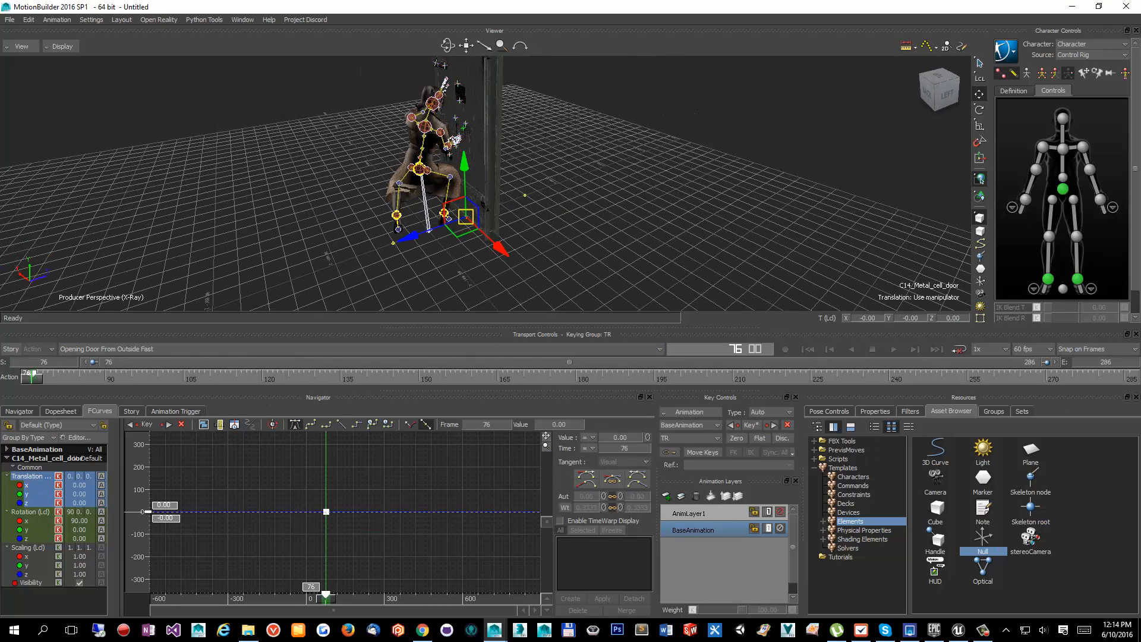
click(14, 413)
Examine the door's placement relative to the character and the character's reference origin from several angles and distances
ctrl+shift+drag(341, 236, 416, 277)
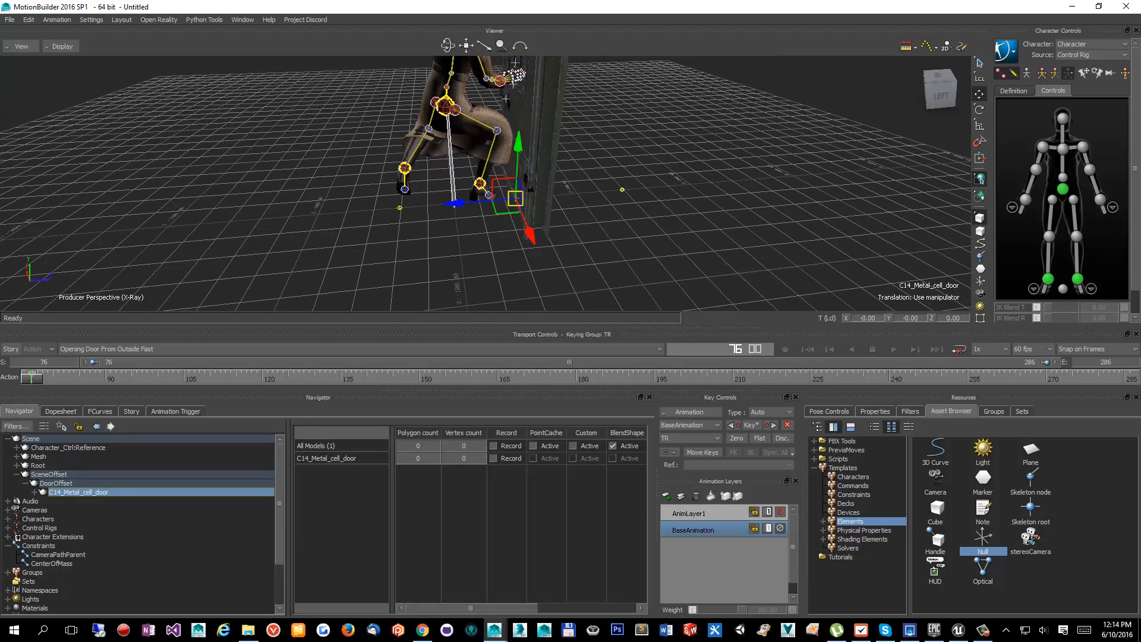
ctrl+shift+drag(458, 159, 550, 118)
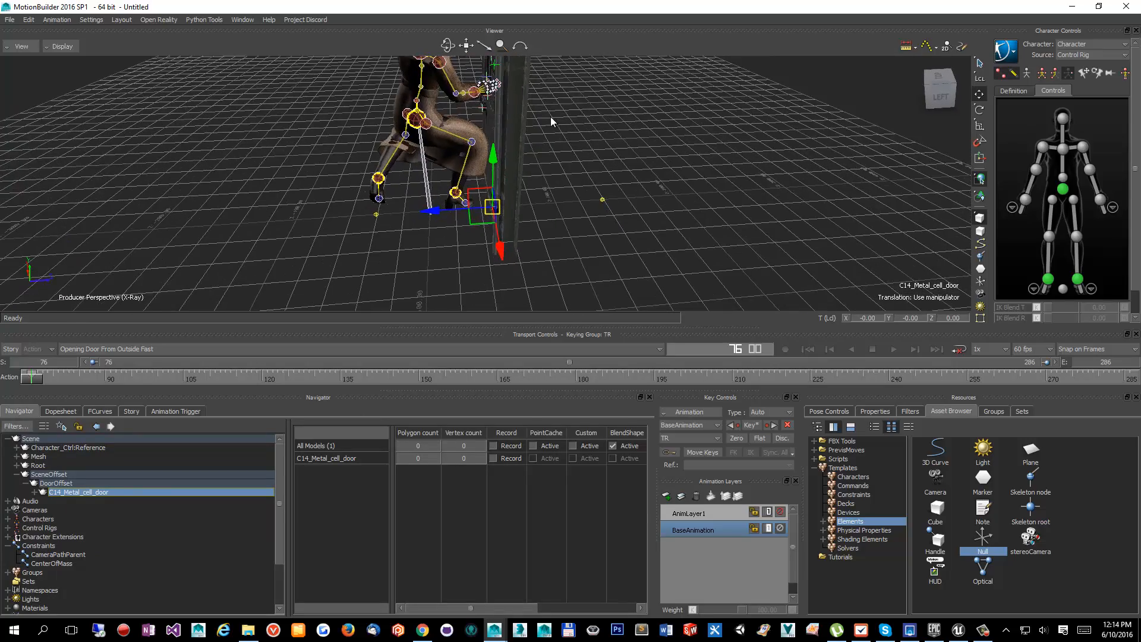
shift+drag(324, 161, 324, 240)
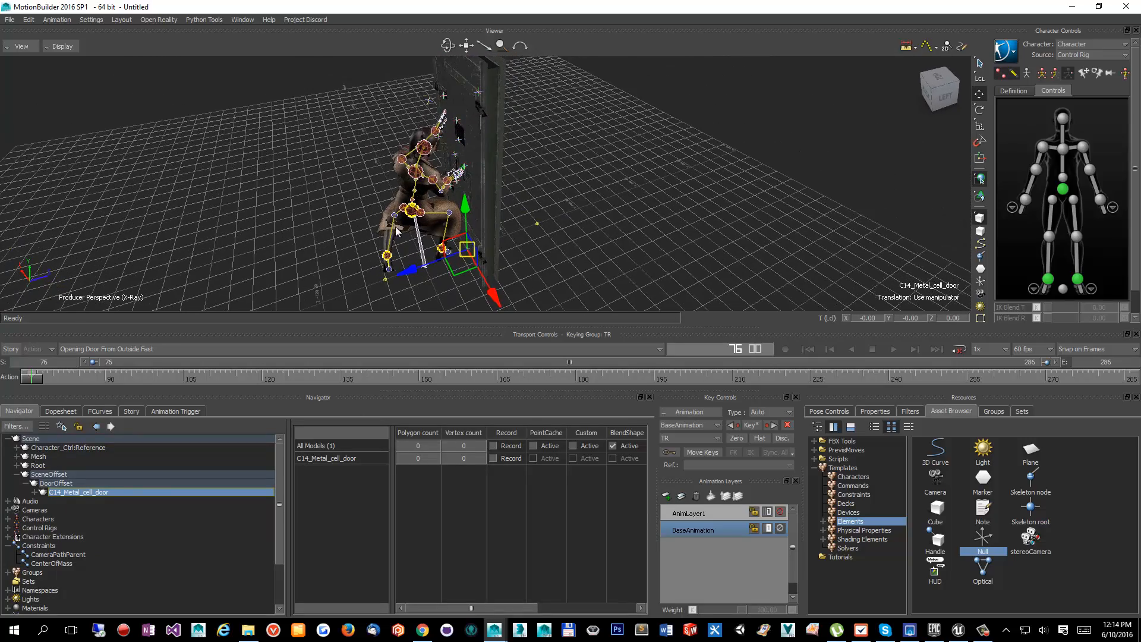
ctrl+shift+drag(436, 250, 198, 180)
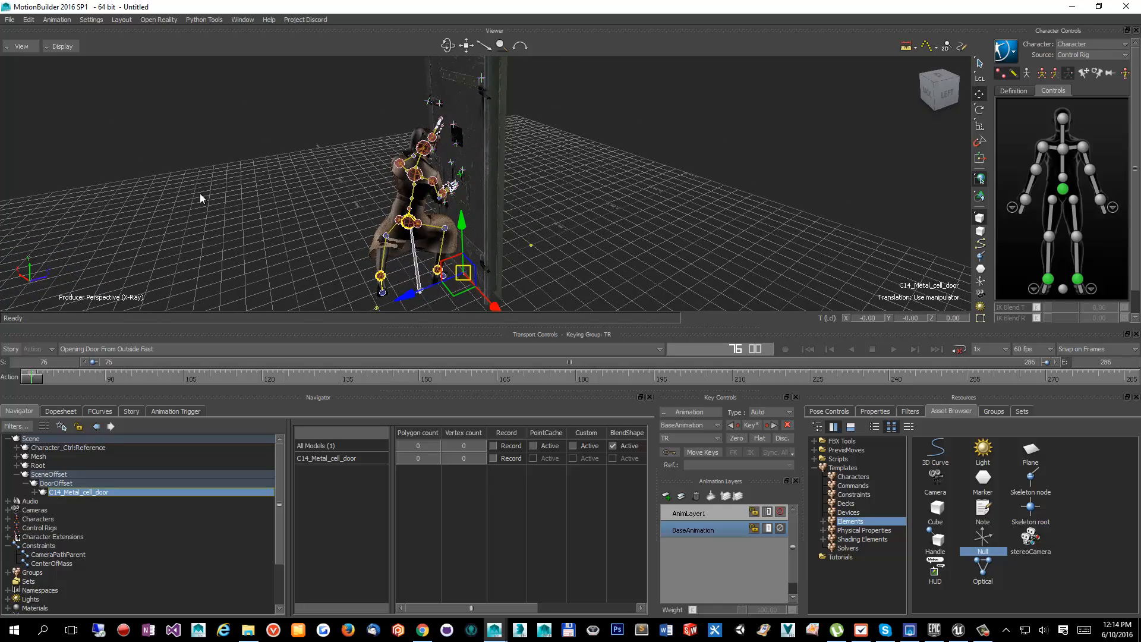
ctrl+shift+drag(326, 220, 375, 223)
ctrl+shift+drag(330, 253, 494, 246)
ctrl+drag(421, 255, 447, 176)
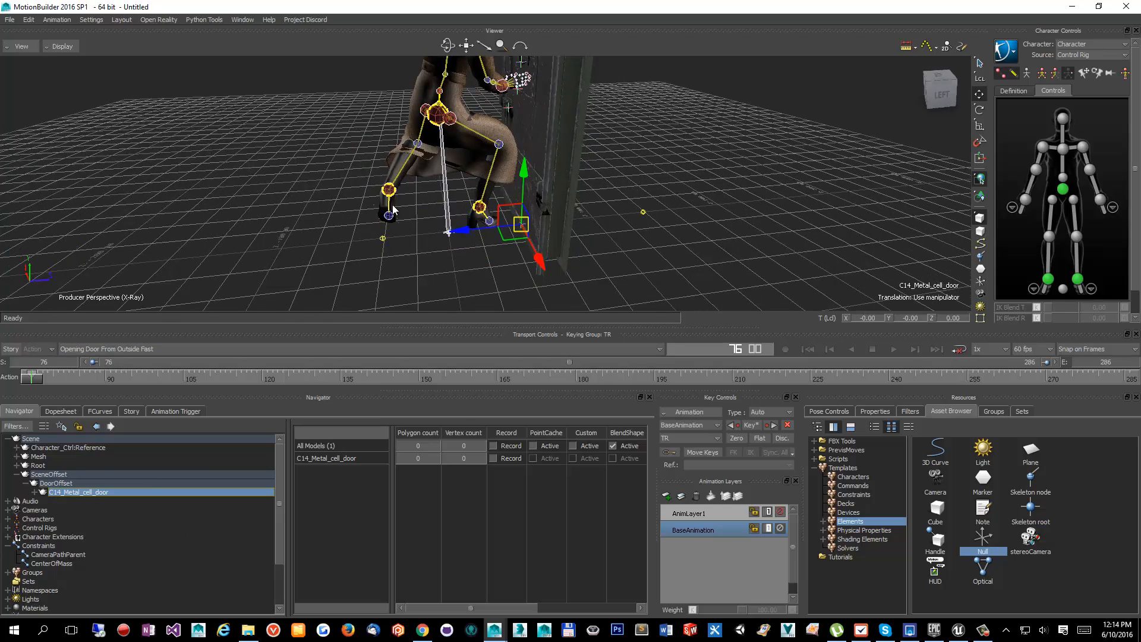
ctrl+shift+drag(392, 210, 448, 270)
ctrl+shift+drag(437, 219, 452, 249)
ctrl+drag(334, 219, 414, 244)
Add a Null element to the scene and set its X, Y and Z translation to 0
click(48, 474)
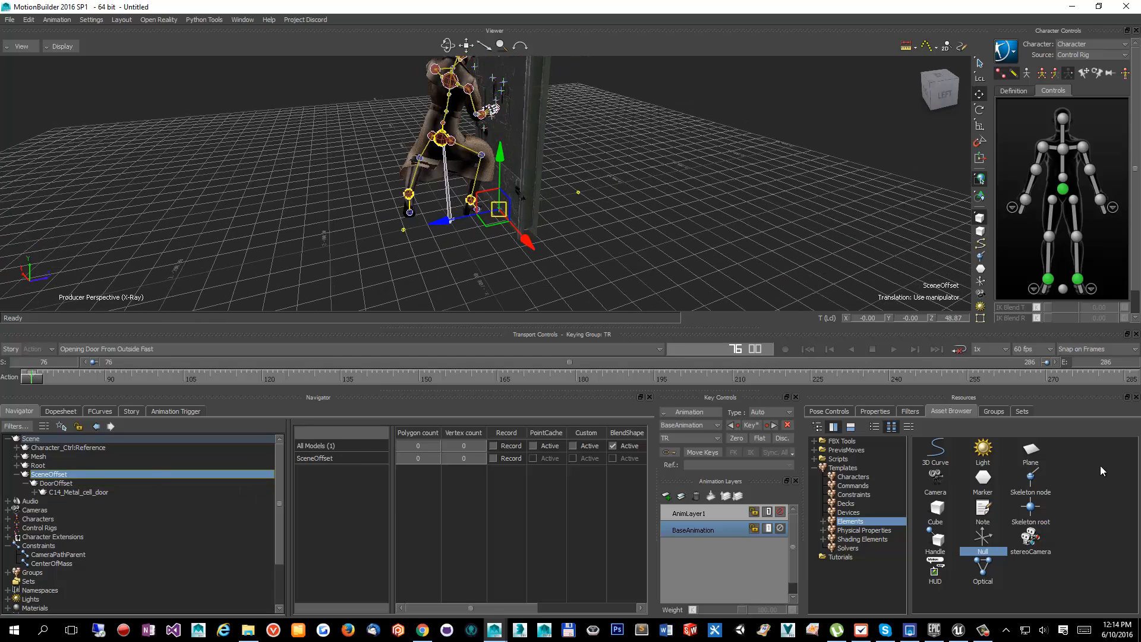
drag(995, 559, 710, 241)
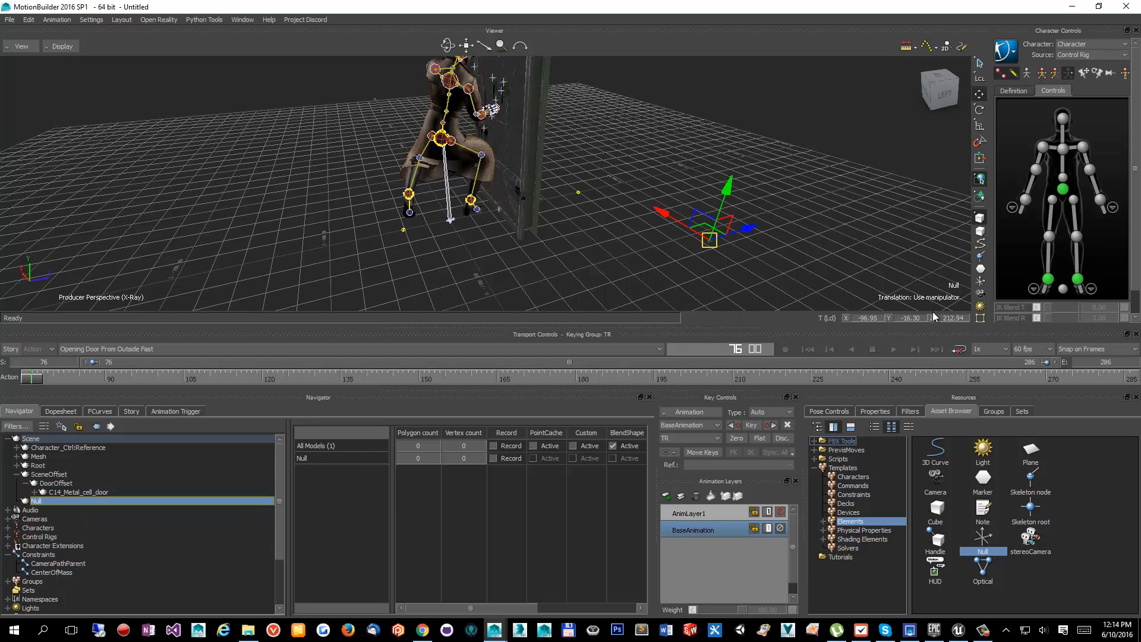
double_click(951, 318)
text(0)
key(Return)
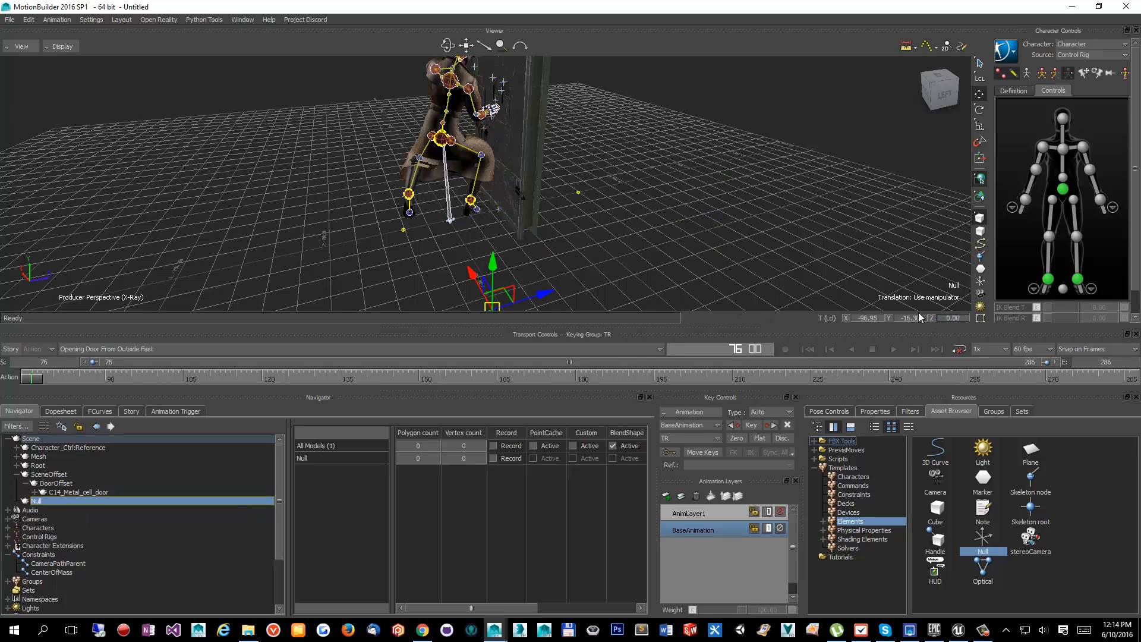
double_click(916, 317)
text(0)
key(Return)
double_click(864, 320)
text(00)
key(Return)
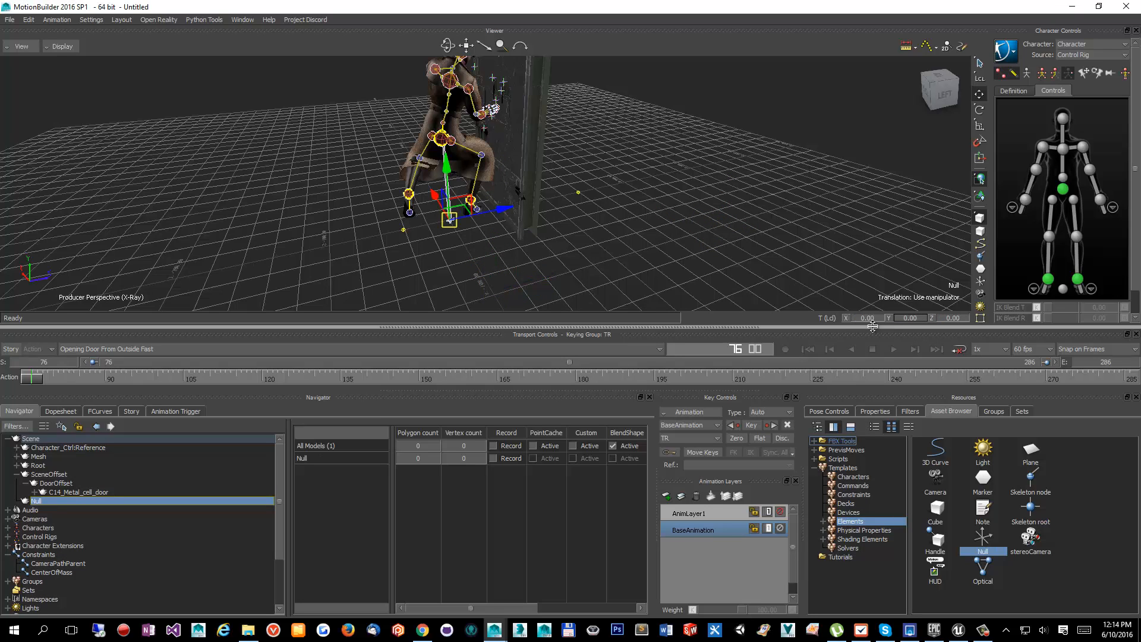
Rename the new null as ZERO
right_click(38, 504)
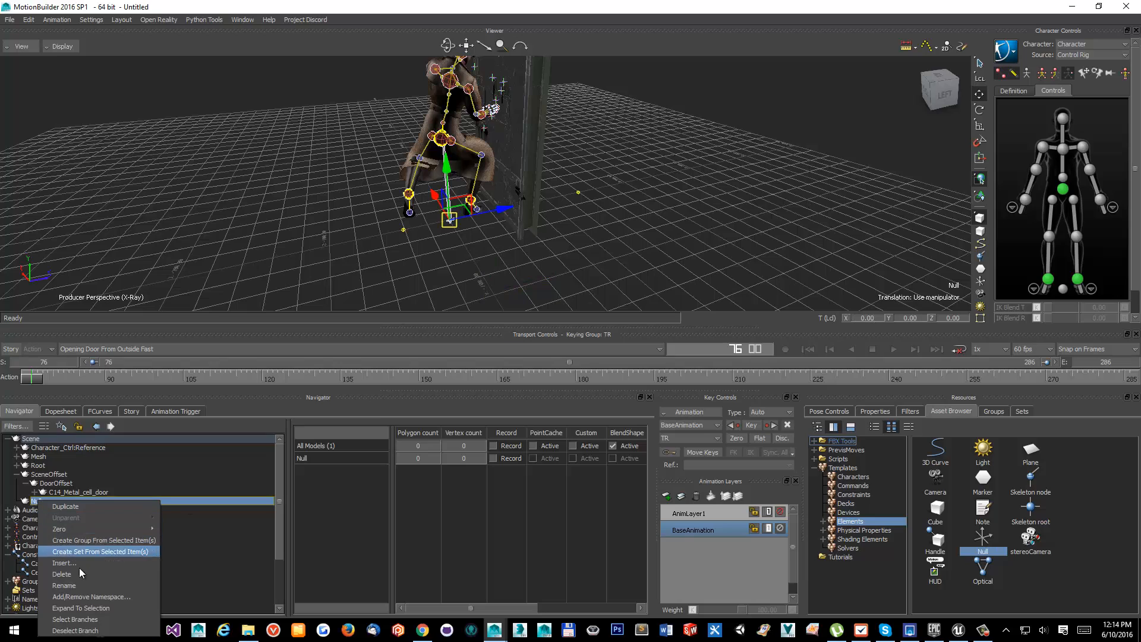
click(94, 583)
text(ZERO)
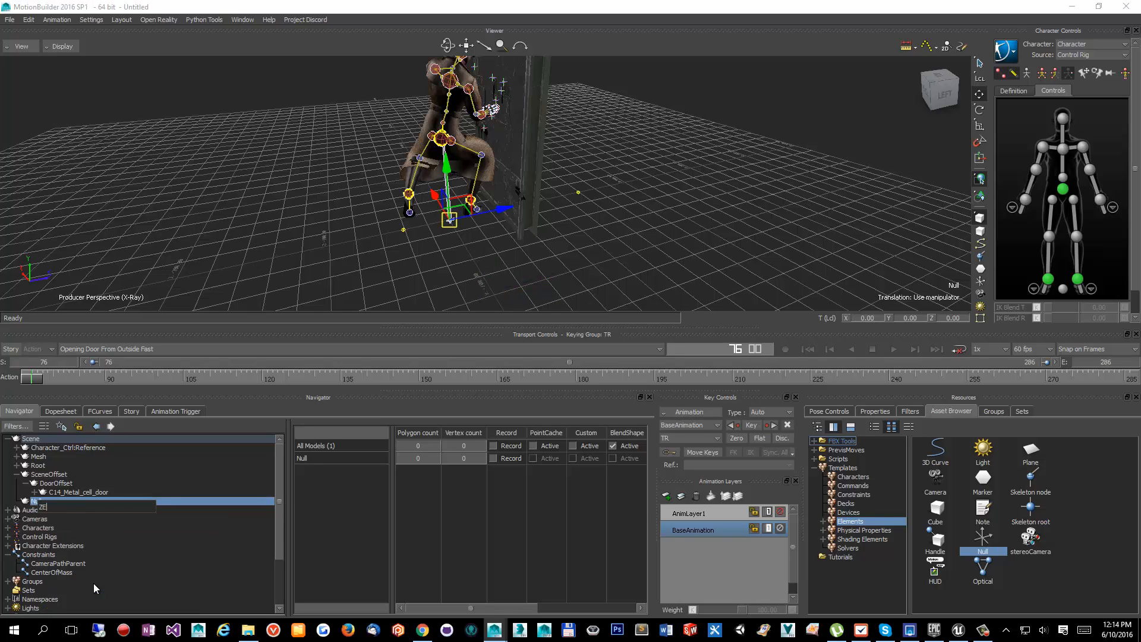
key(Return)
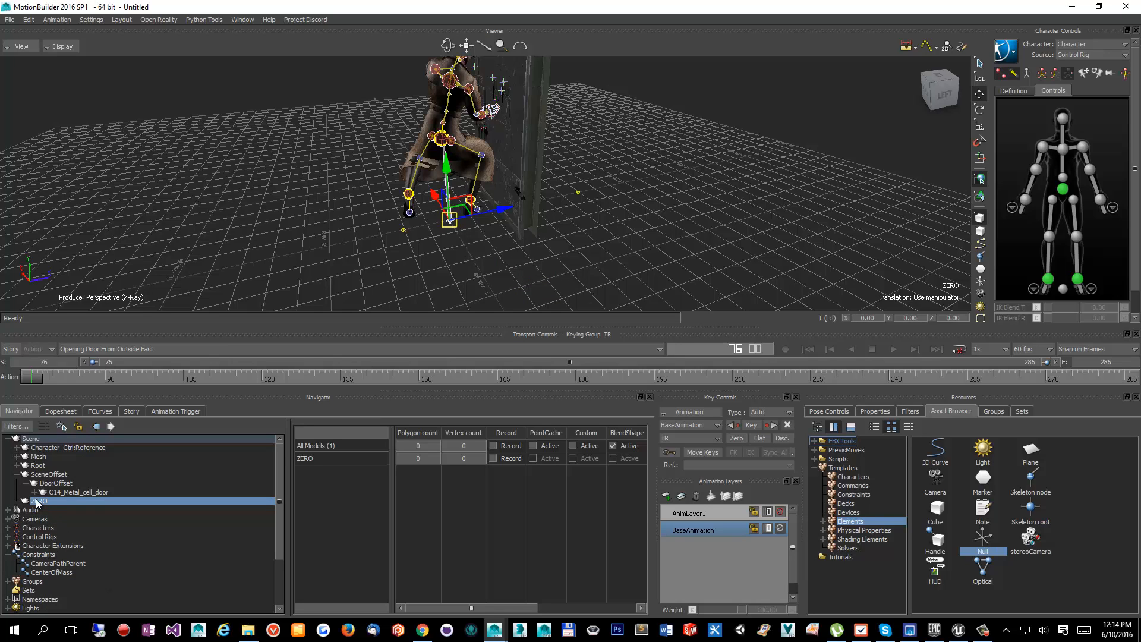
Parent the ZERO null under SceneOffset and move it along its Z axis to a local value of about 225
drag(37, 503, 49, 474)
click(89, 462)
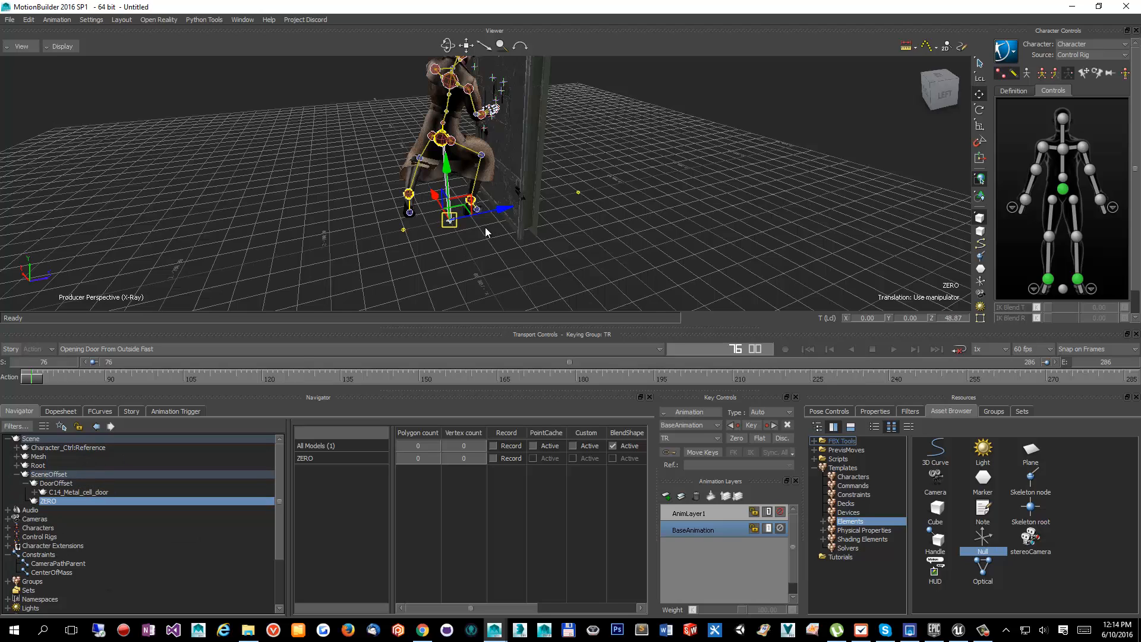
alt+drag(485, 228, 478, 238)
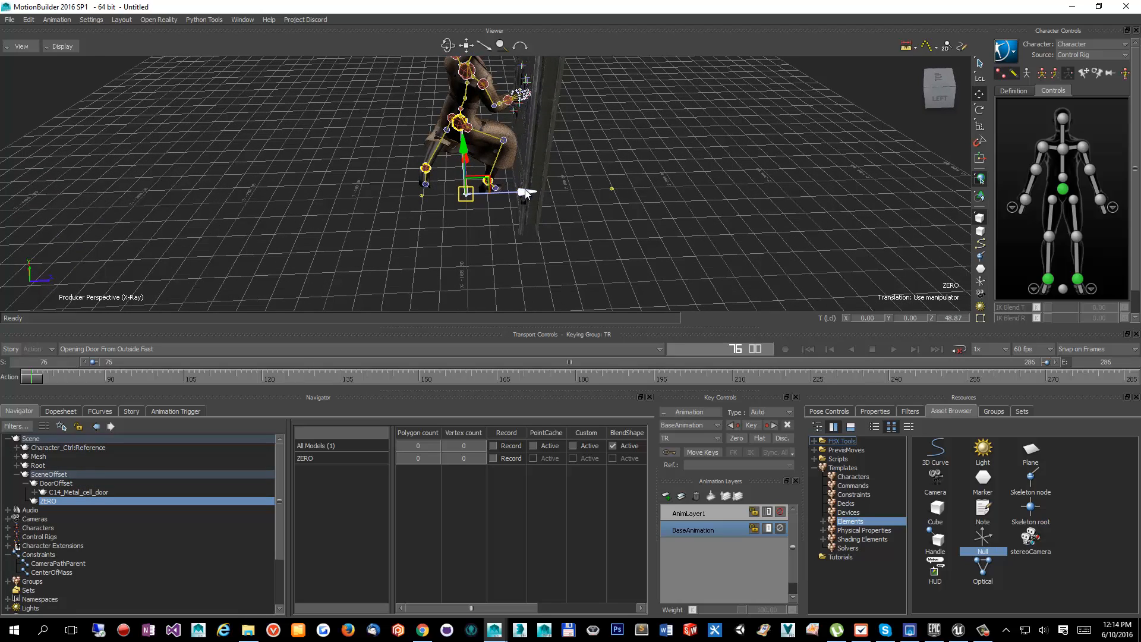
drag(525, 192, 553, 247)
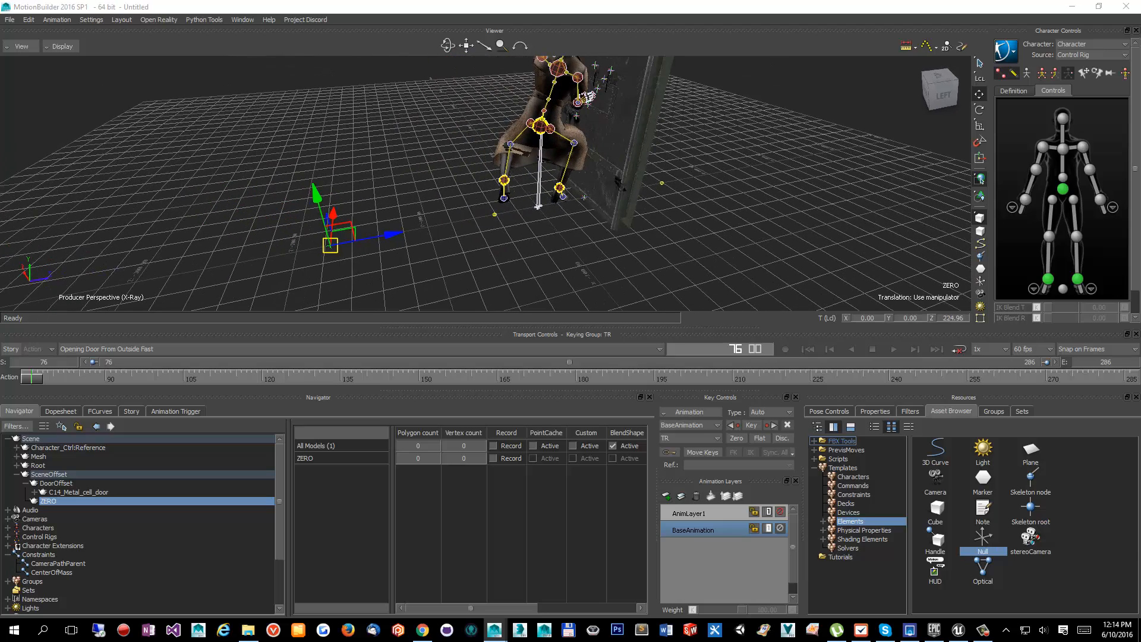
Bring up the Python Editor and run the script that shifts SceneOffset by the ZERO null's displacement
drag(1140, 54, 865, 67)
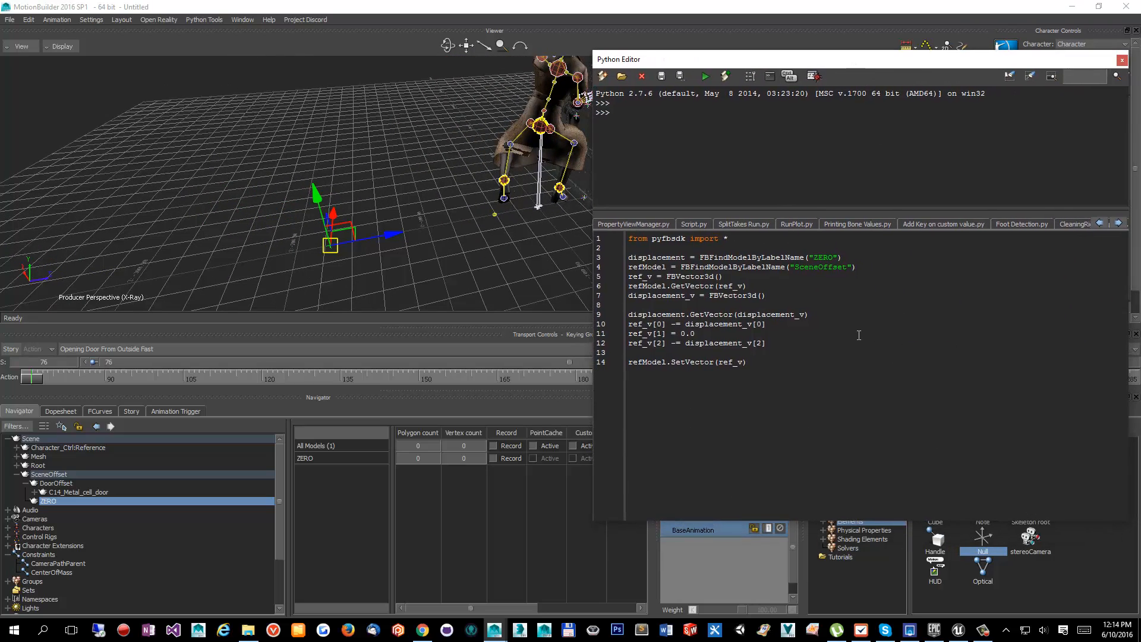
drag(835, 369, 895, 259)
click(835, 366)
shift+drag(556, 213, 433, 215)
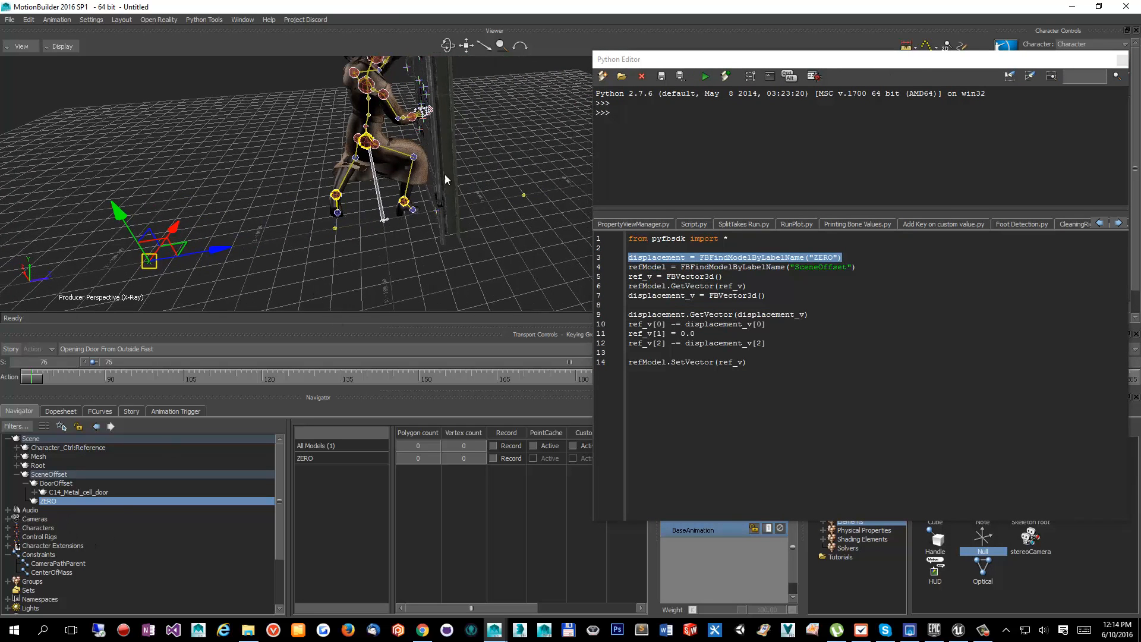
click(706, 76)
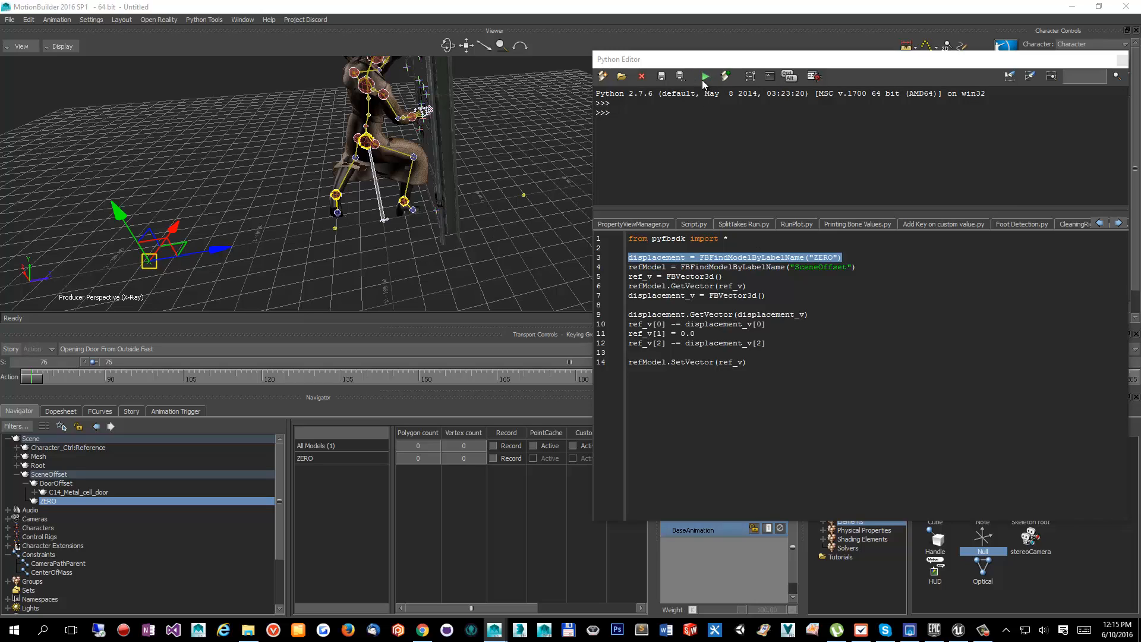
Move the ZERO null away from the character's origin to a spot between the character and the door
ctrl+shift+drag(391, 188, 199, 263)
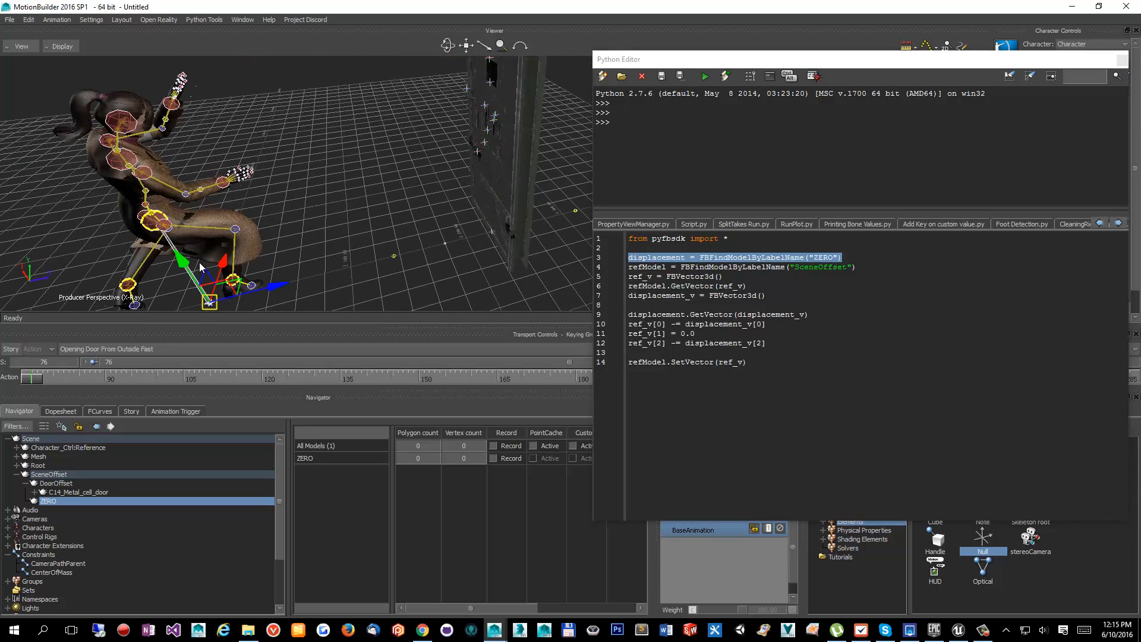
shift+drag(256, 295, 331, 220)
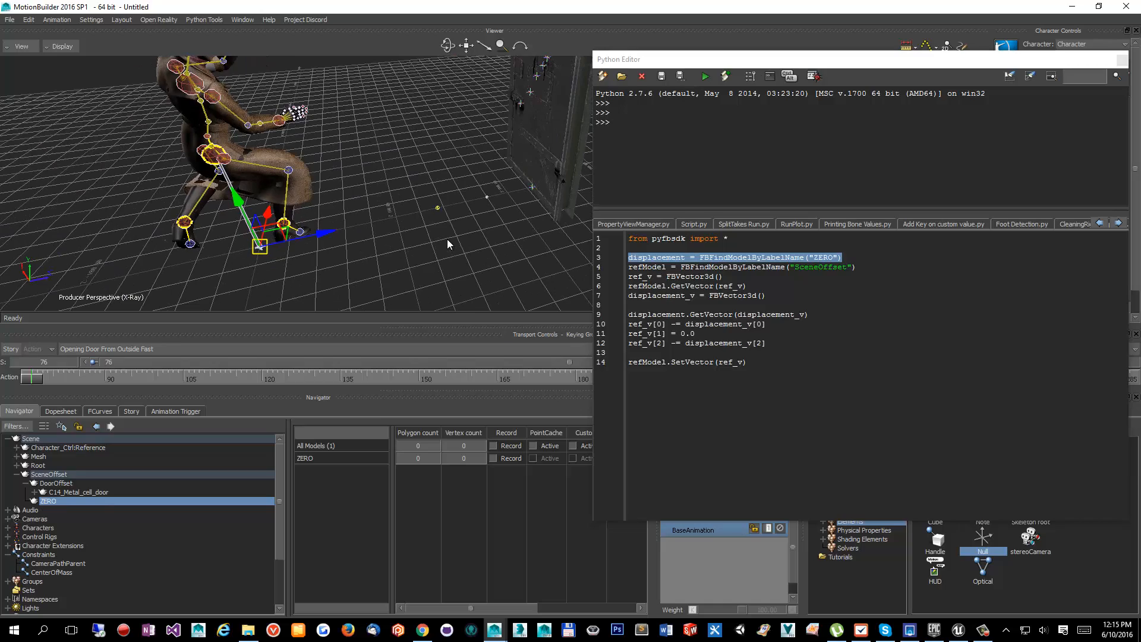
ctrl+shift+drag(449, 244, 420, 113)
ctrl+shift+drag(476, 222, 425, 228)
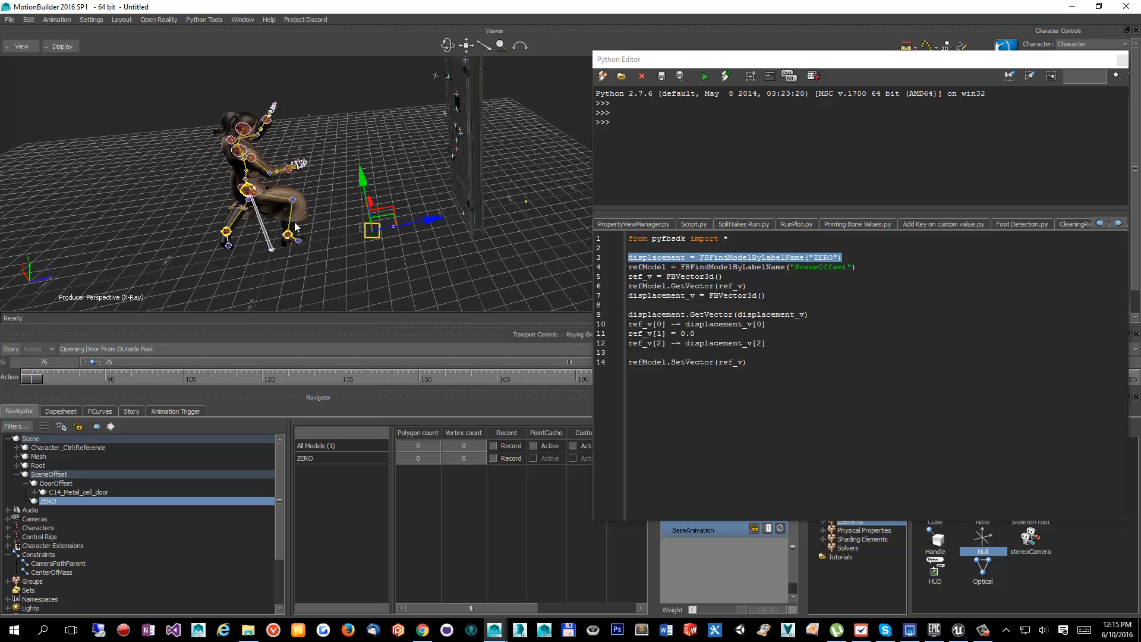
Run the displacement script again so SceneOffset shifts by the ZERO null's new offset
ctrl+shift+drag(309, 253, 372, 245)
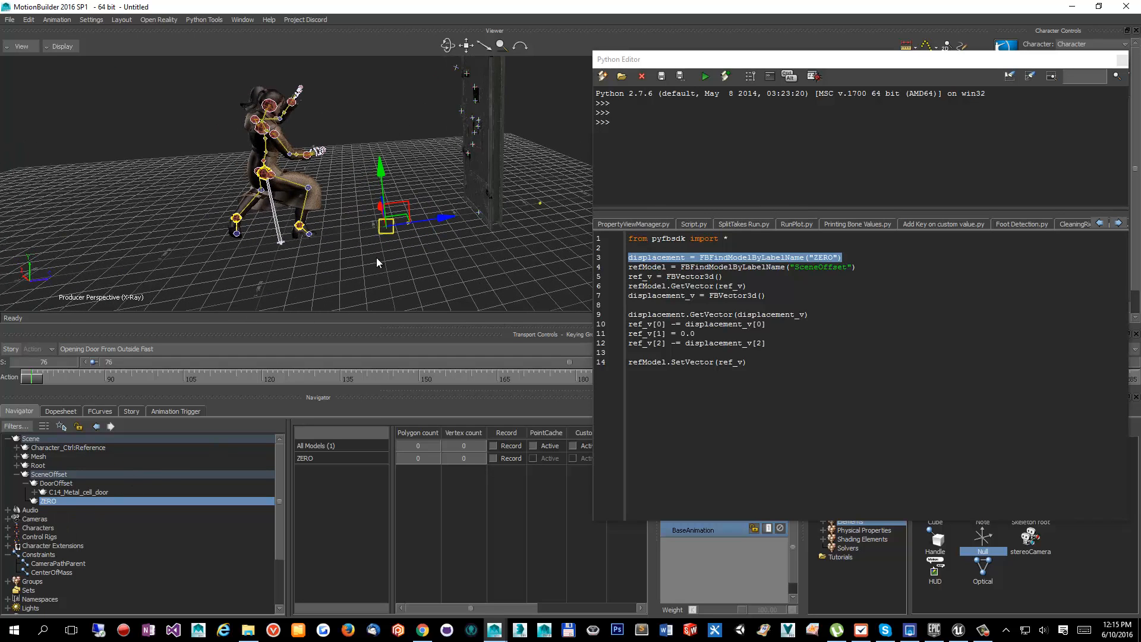
ctrl+shift+drag(298, 242, 288, 152)
ctrl+drag(371, 230, 382, 144)
shift+drag(395, 196, 322, 254)
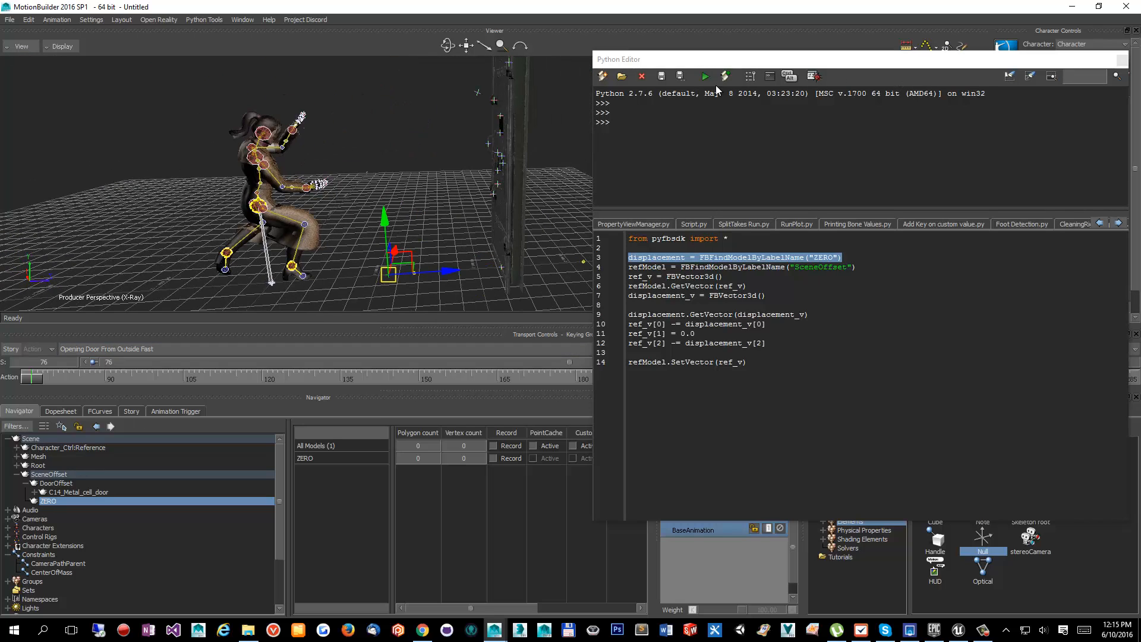
click(707, 78)
ctrl+shift+drag(208, 260, 256, 279)
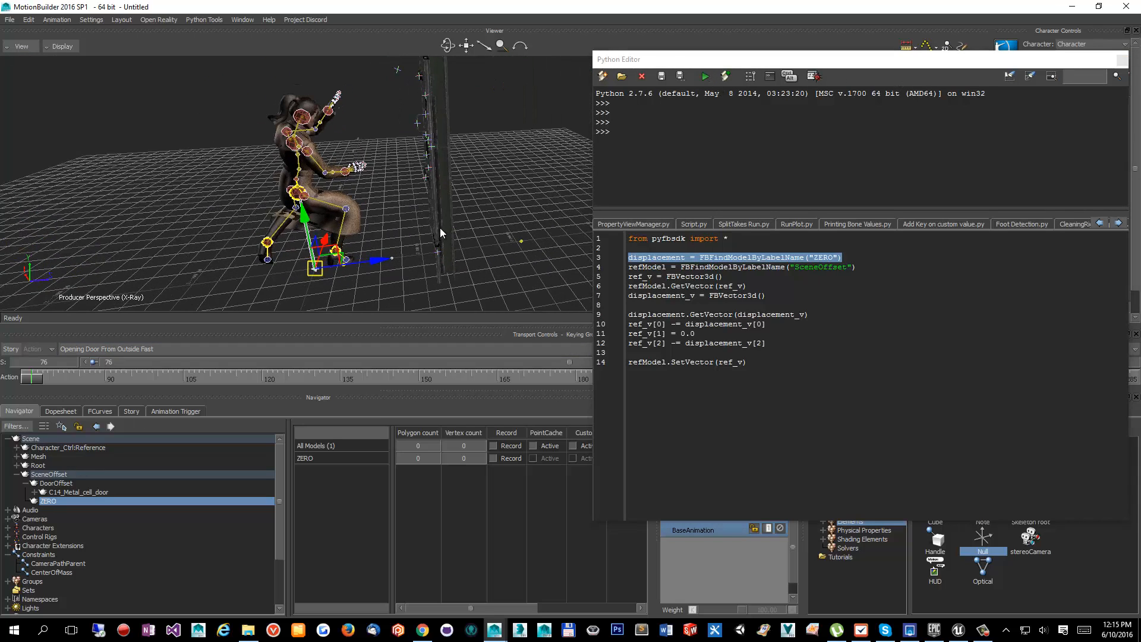
Select SceneOffset and scrub the timeline at frame 76 to restore its keyed position
ctrl+shift+drag(441, 232, 363, 275)
click(59, 484)
click(55, 475)
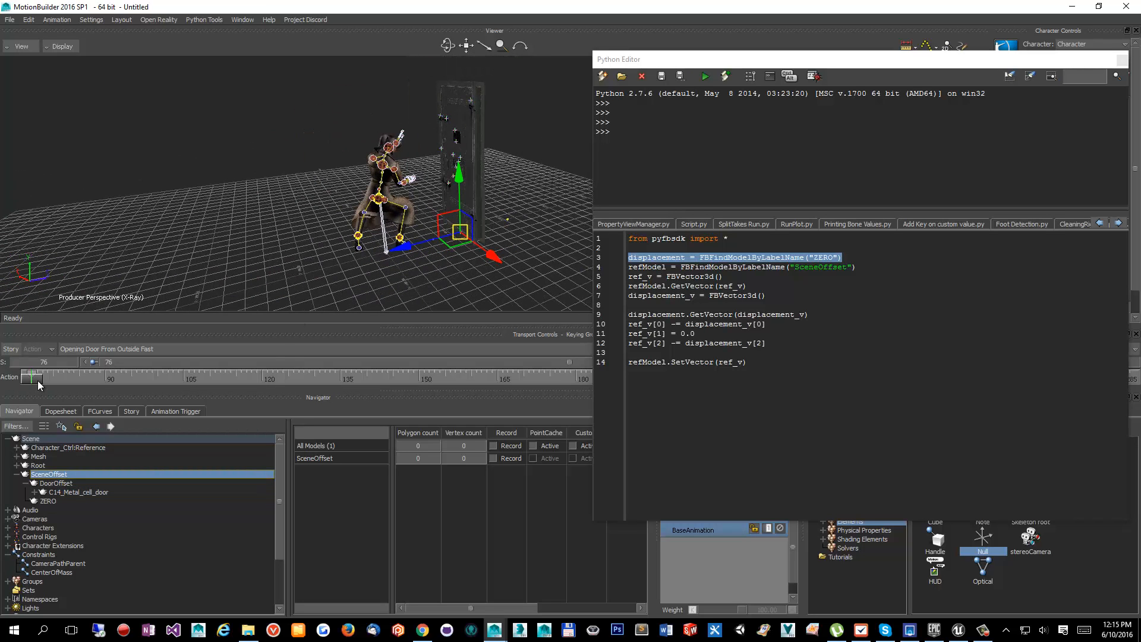
mouse_move(38, 381)
mouse_down()
mouse_move(695, 399)
mouse_move(2, 389)
mouse_move(927, 404)
mouse_move(24, 386)
mouse_up()
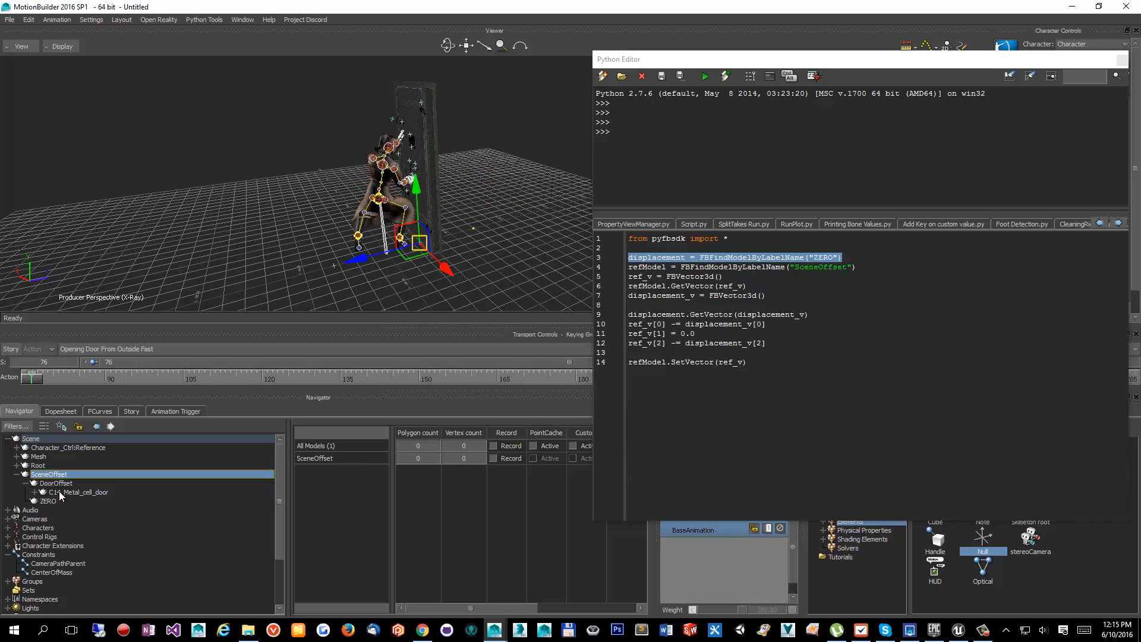
Move the Python Editor out of the way and select C14_Metal_cell_door with all of its branches
click(60, 492)
drag(723, 61, 1140, 77)
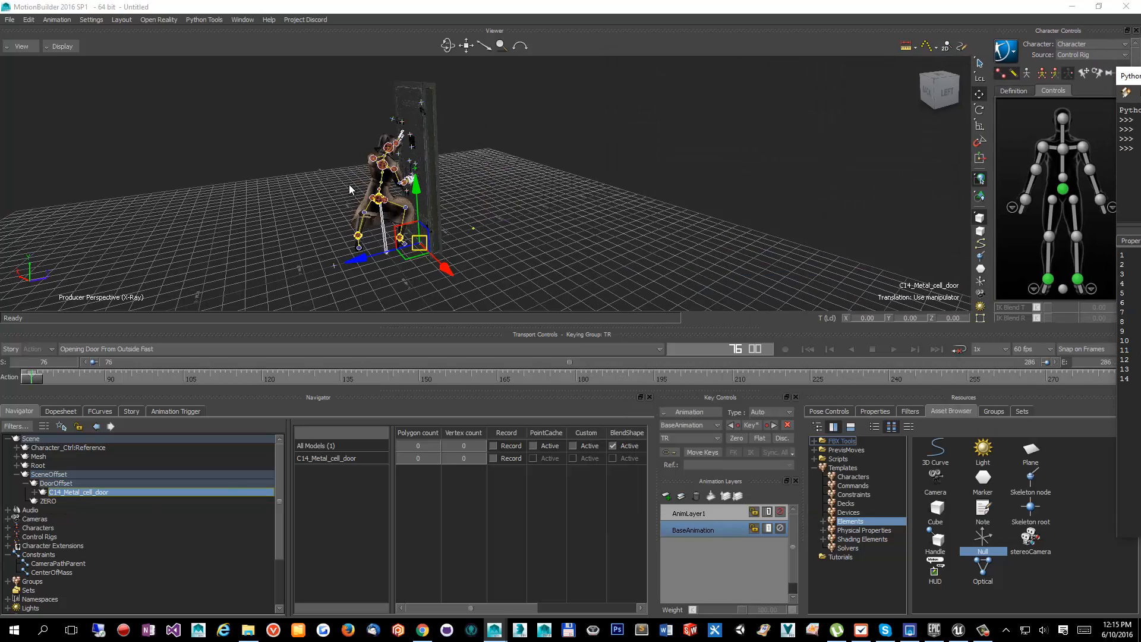
alt+drag(349, 190, 348, 226)
alt+right_drag(349, 225, 459, 239)
right_click(56, 499)
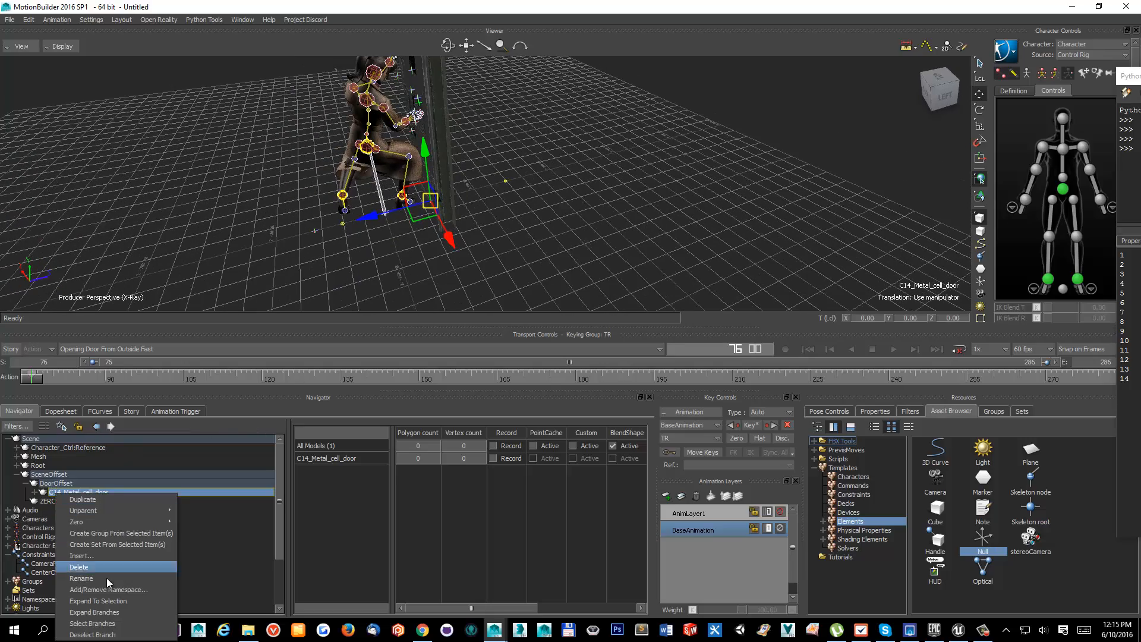
click(102, 623)
alt+drag(418, 188, 432, 226)
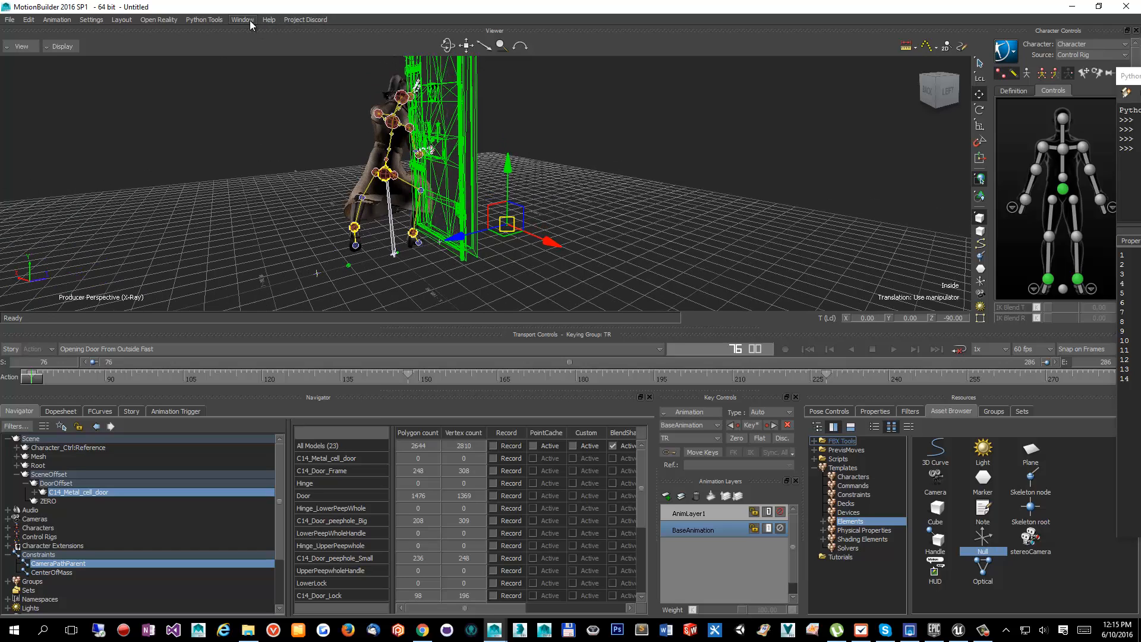
Open the Takes Tree tool's export options, turn on Save ASCII and move the window up over the viewer
click(297, 21)
mouse_move(321, 37)
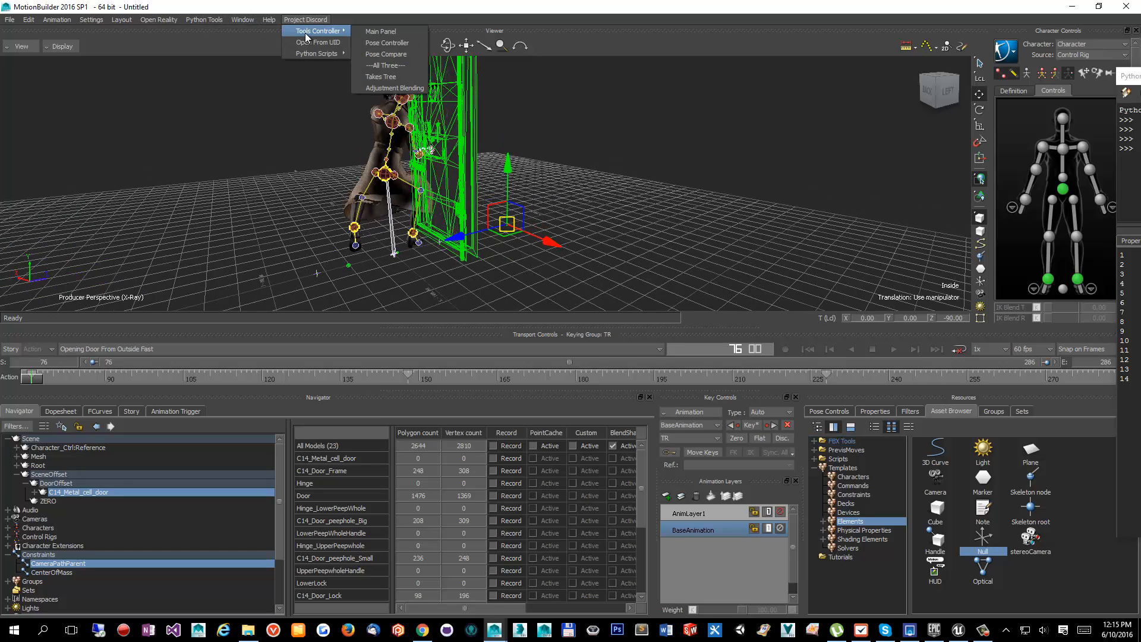
click(388, 83)
click(357, 376)
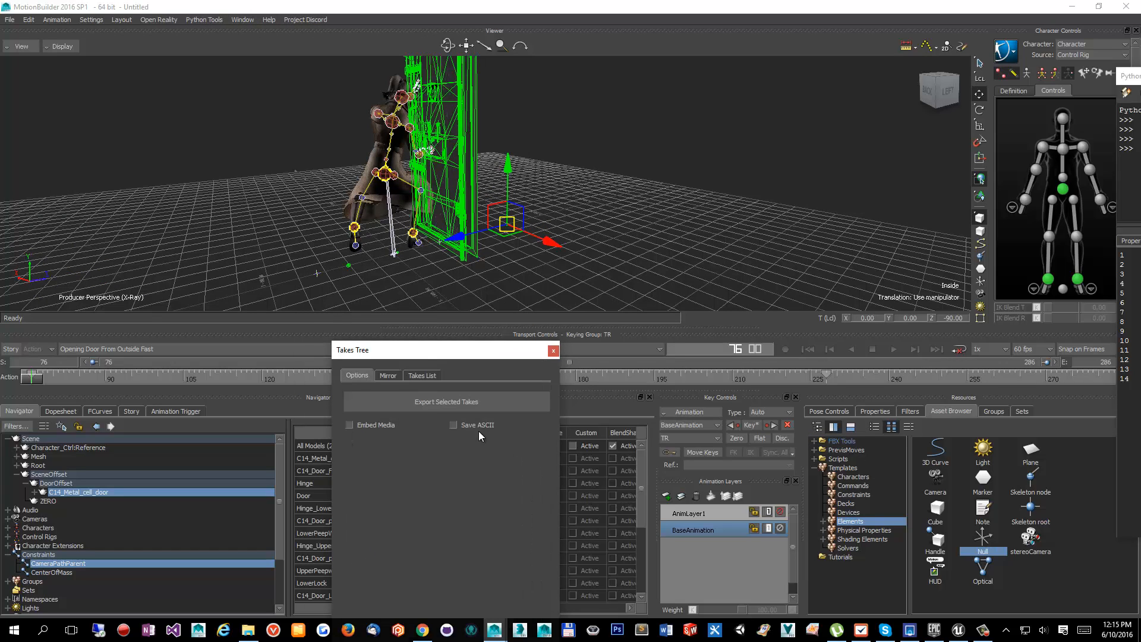
drag(470, 352, 459, 70)
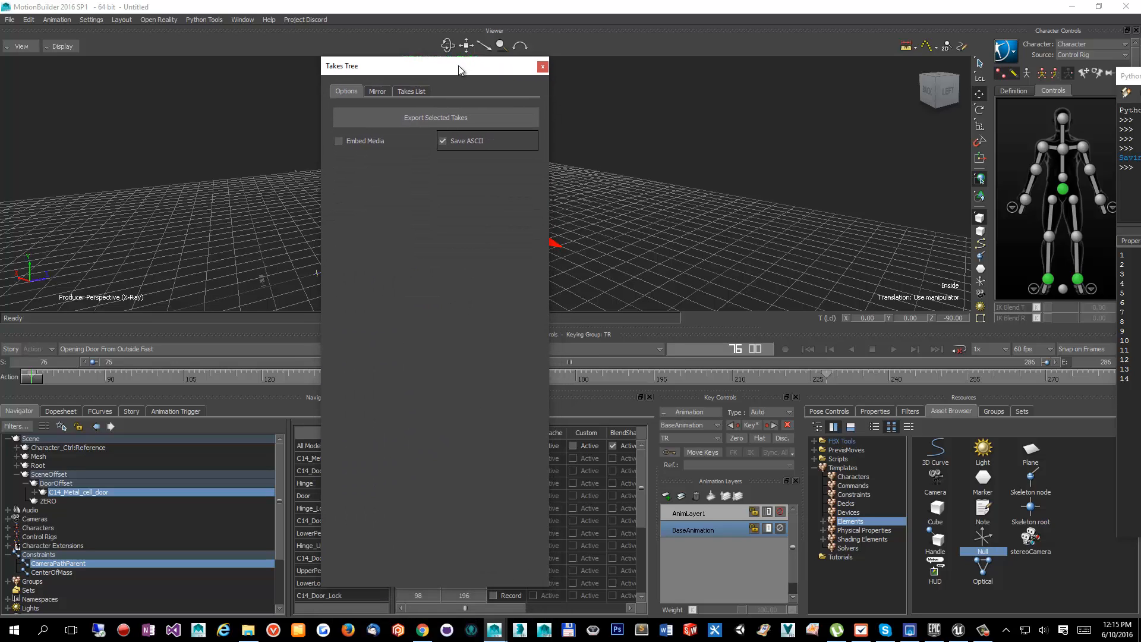
Try to export the selected takes to the Desktop folder
click(438, 119)
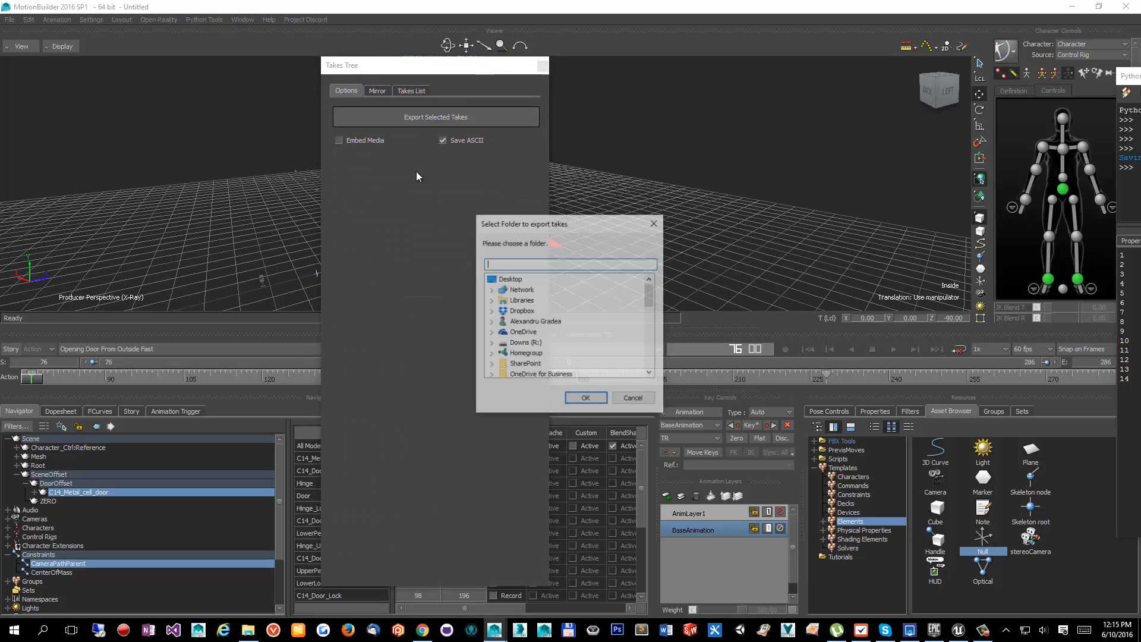
click(250, 634)
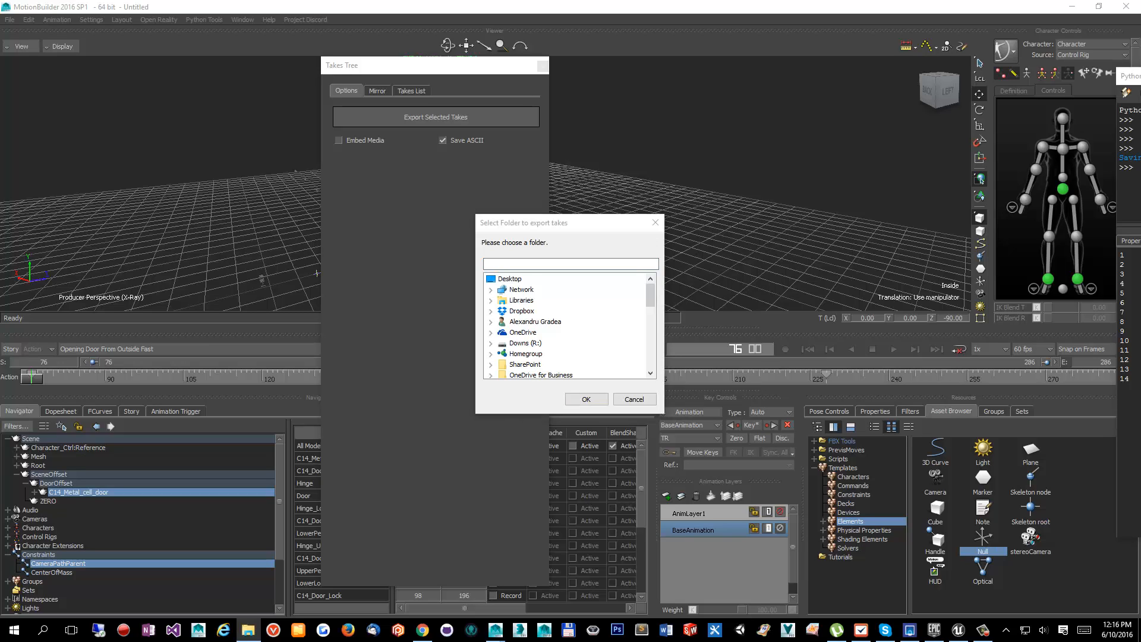
click(569, 281)
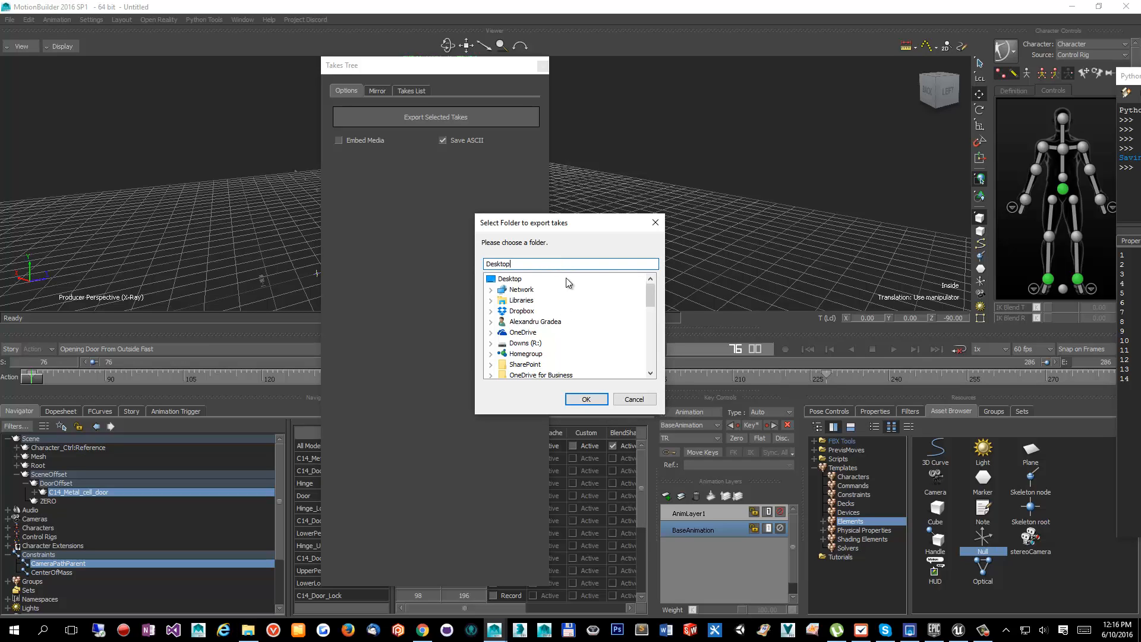
click(586, 399)
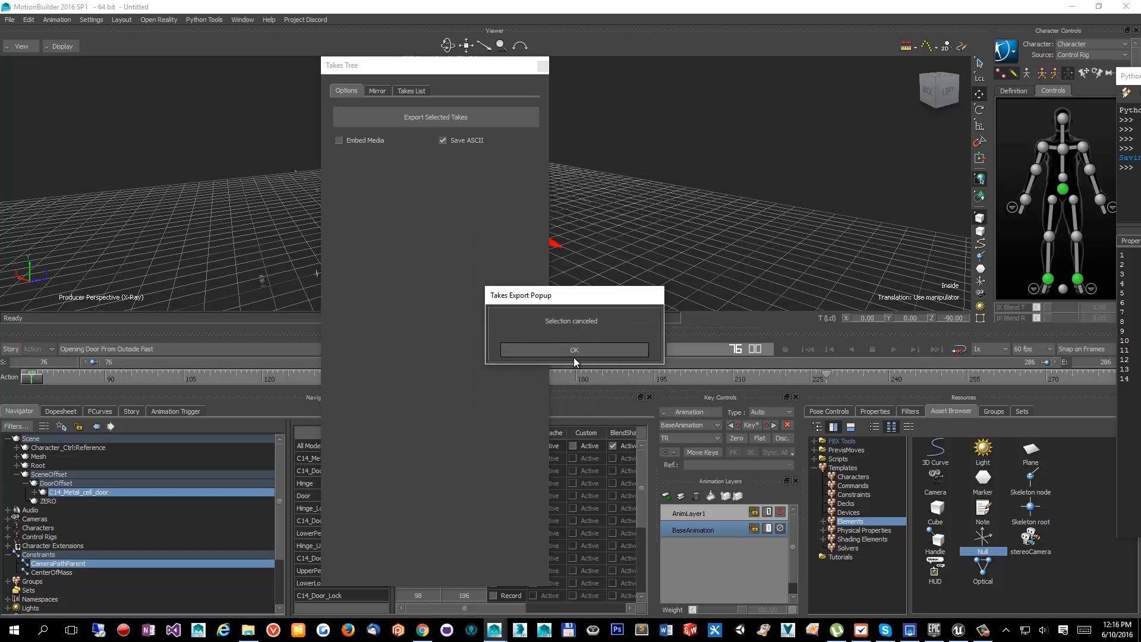
Select the Opening Door From Outside Fast take in the scene's Takes and export it to the Desktop folder
scroll(96, 531, down, 2)
scroll(94, 530, down, 1)
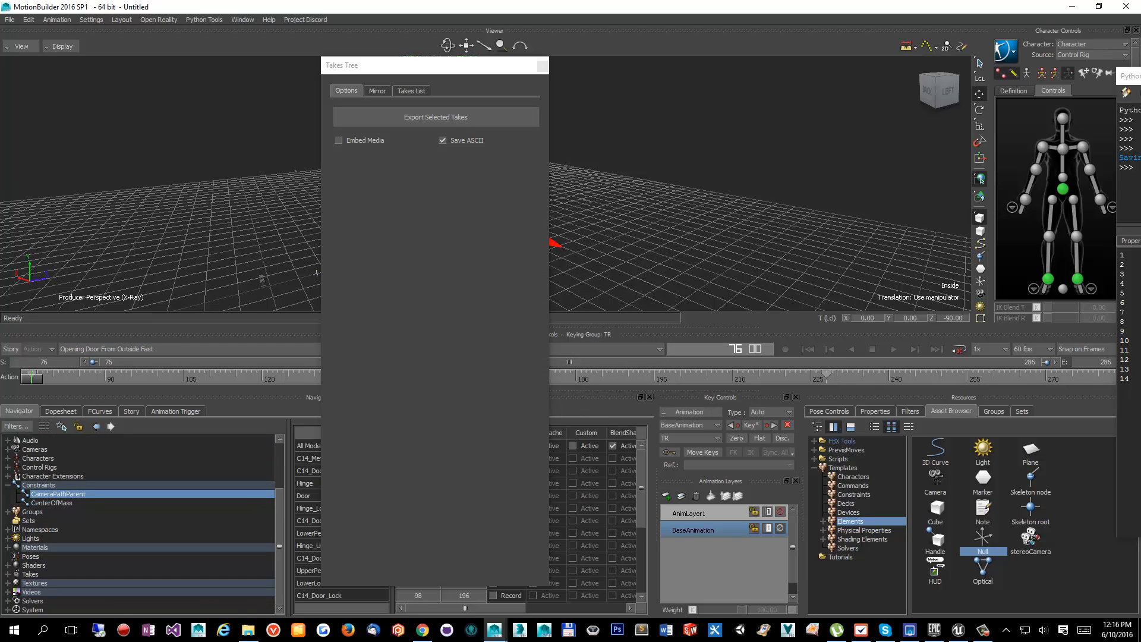
click(8, 575)
scroll(110, 585, down, 1)
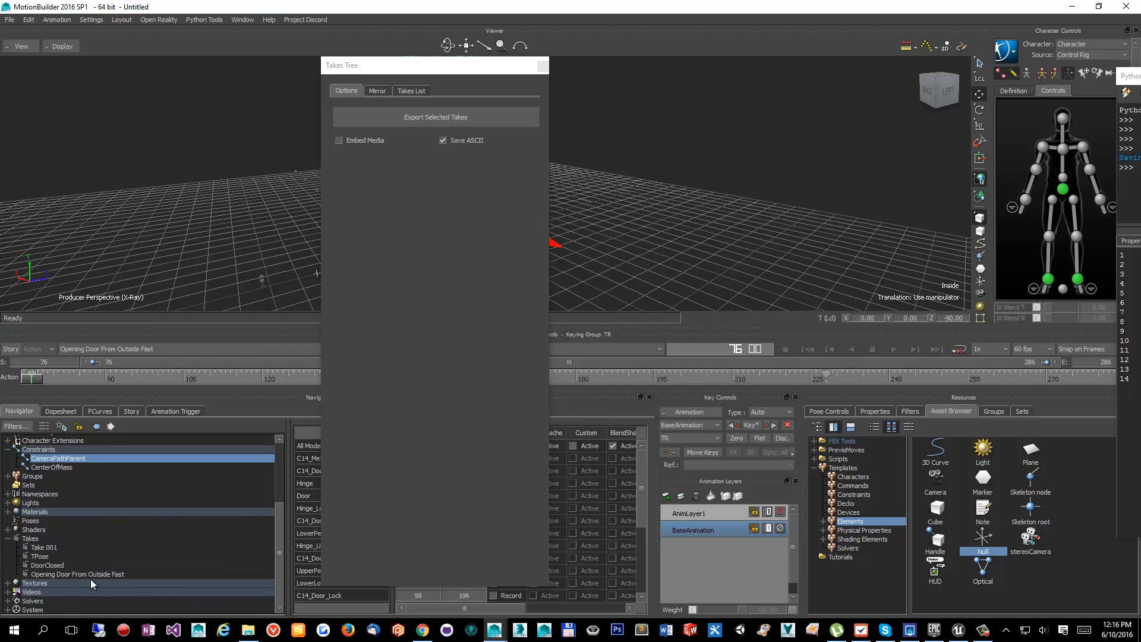
click(98, 574)
click(448, 122)
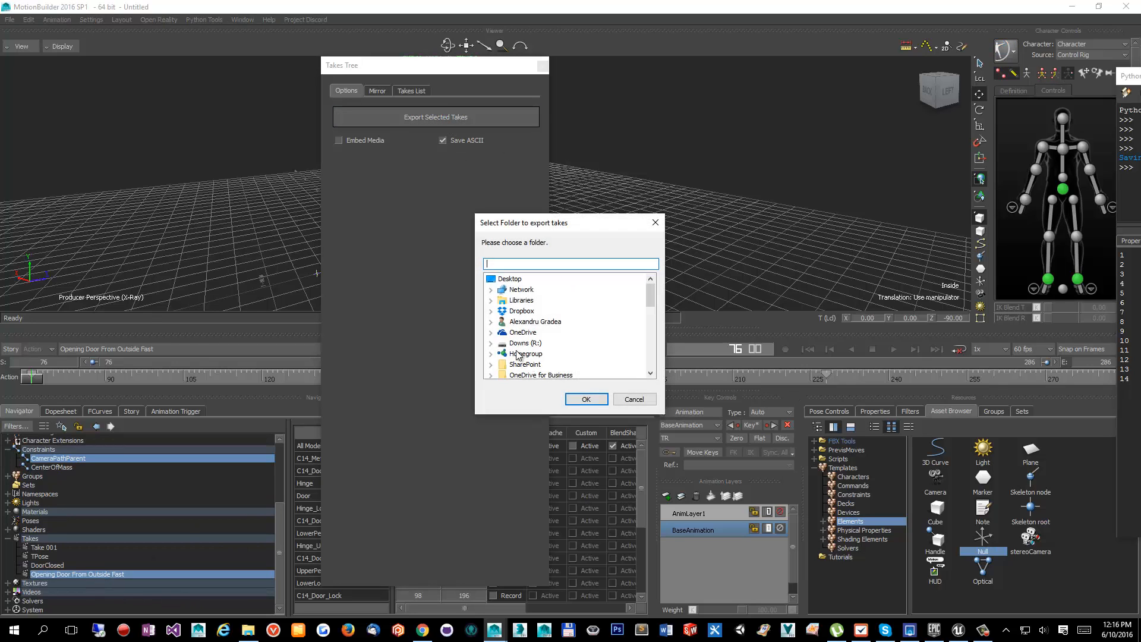
click(511, 279)
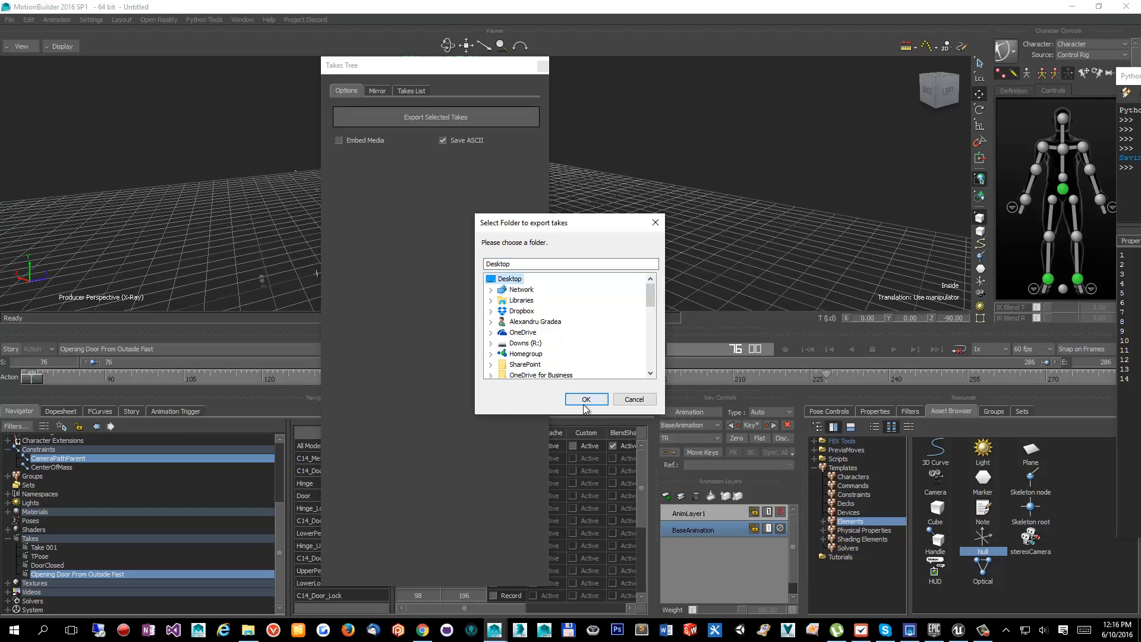
click(583, 399)
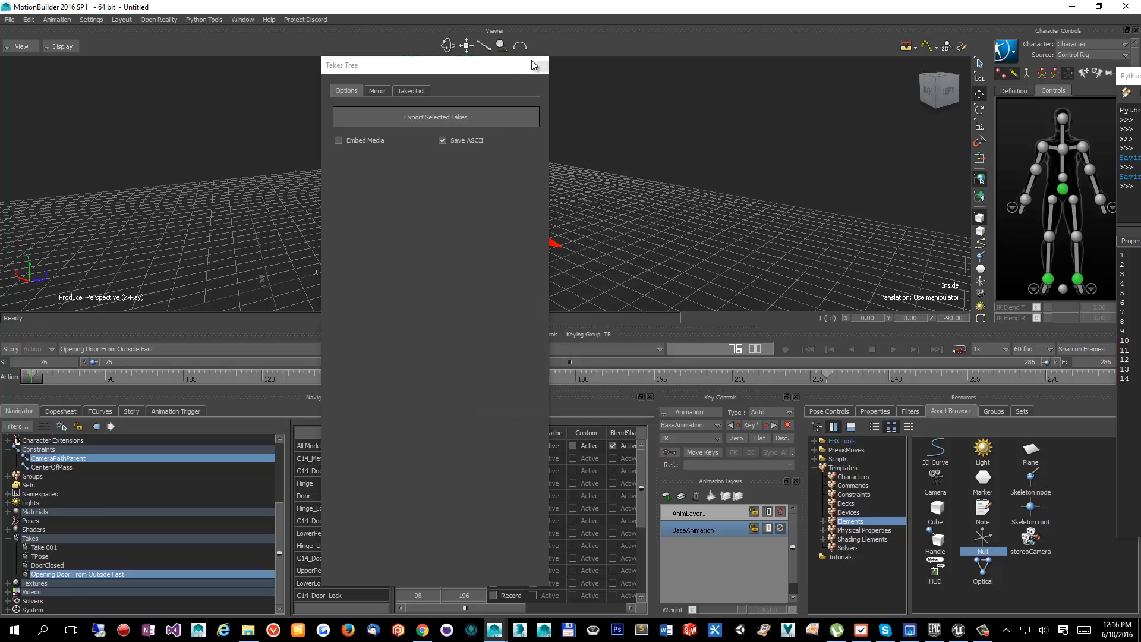
Open the exported Opening Door file from the desktop in FBX Review and examine the door's playing animation from several angles
click(1073, 7)
double_click(429, 18)
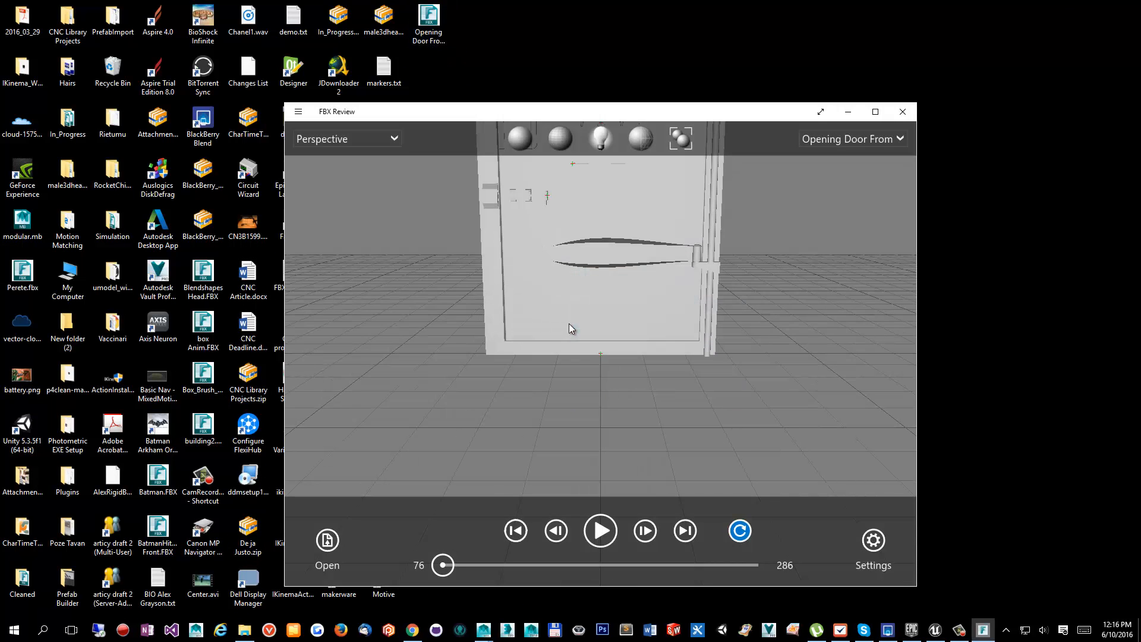
drag(578, 255, 632, 430)
click(598, 542)
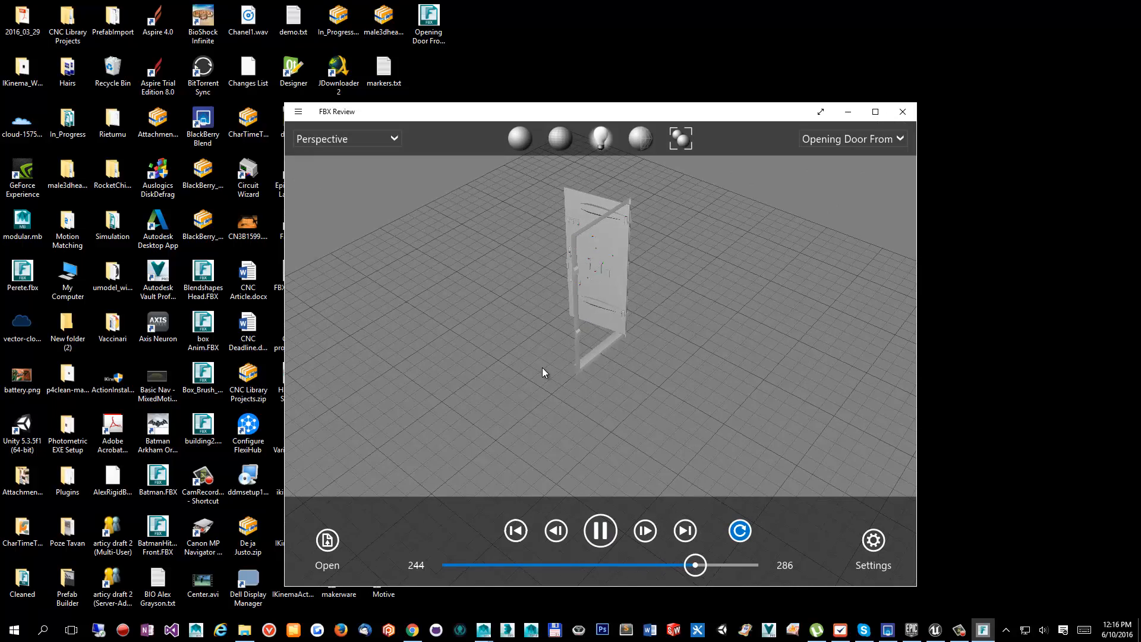
drag(692, 370, 530, 382)
scroll(570, 372, up, 5)
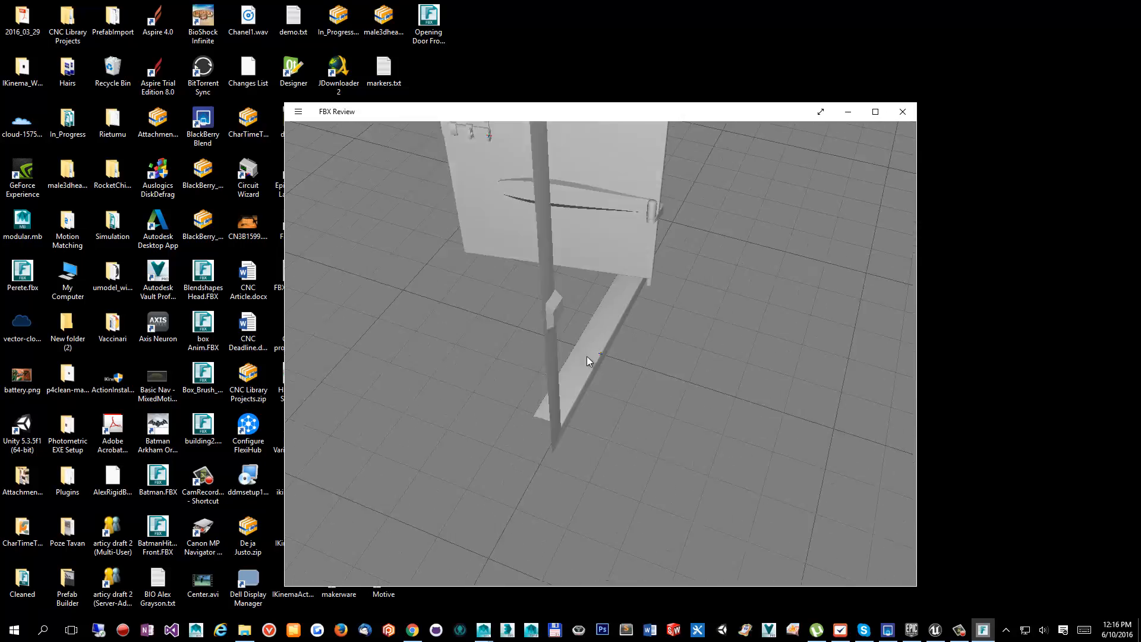
drag(591, 409, 622, 383)
scroll(622, 383, down, 5)
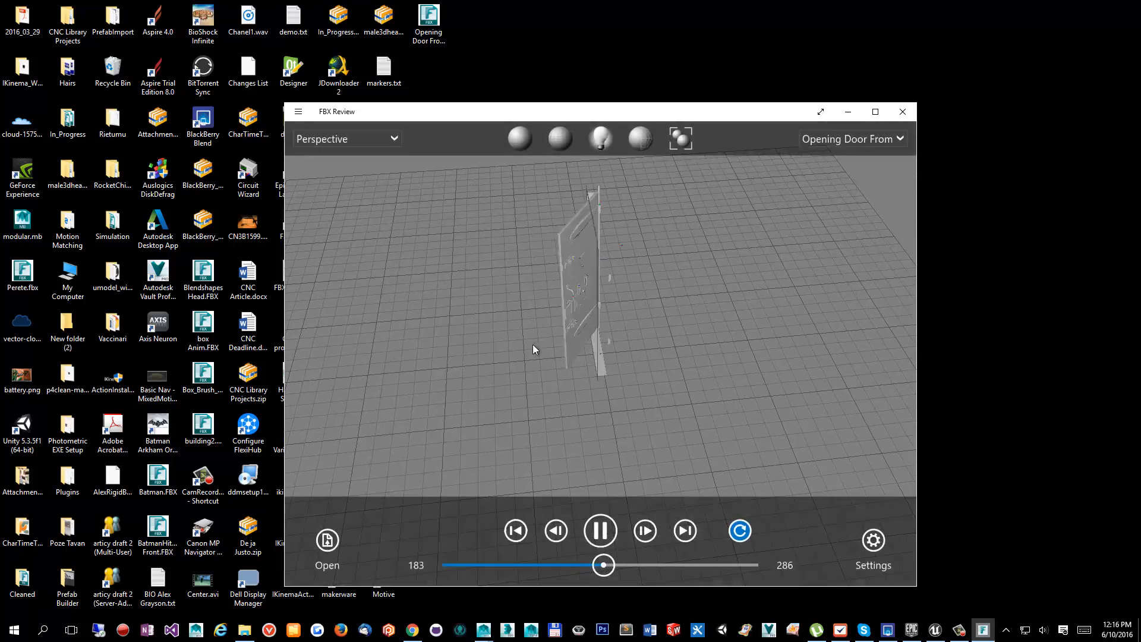